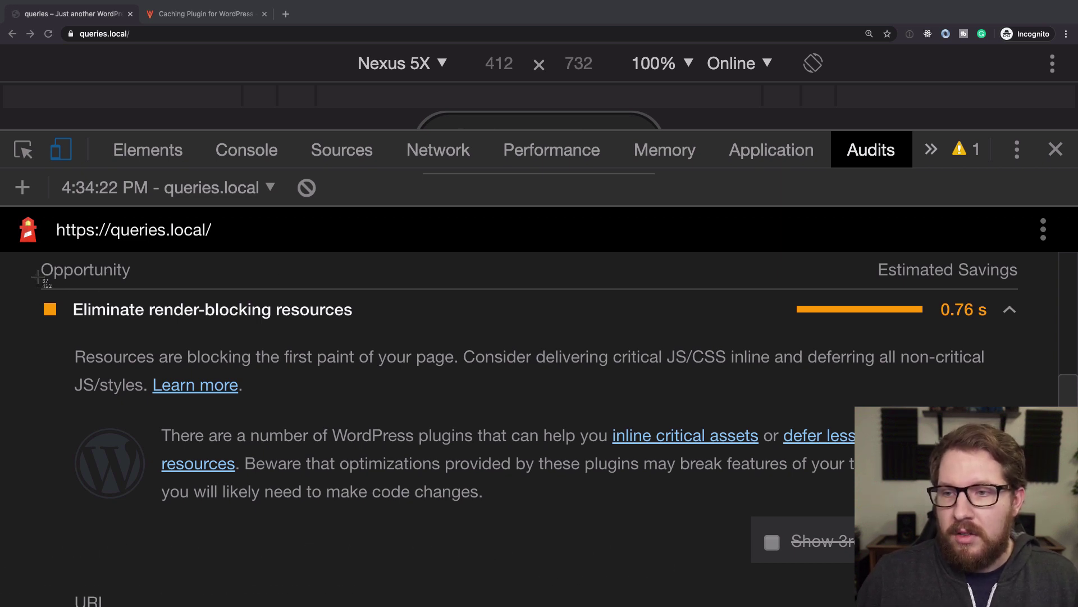
Capture the render-blocking resources finding, scroll its URL list, then switch to the WP Rocket site.
key(super+shift+4)
drag(37, 277, 409, 352)
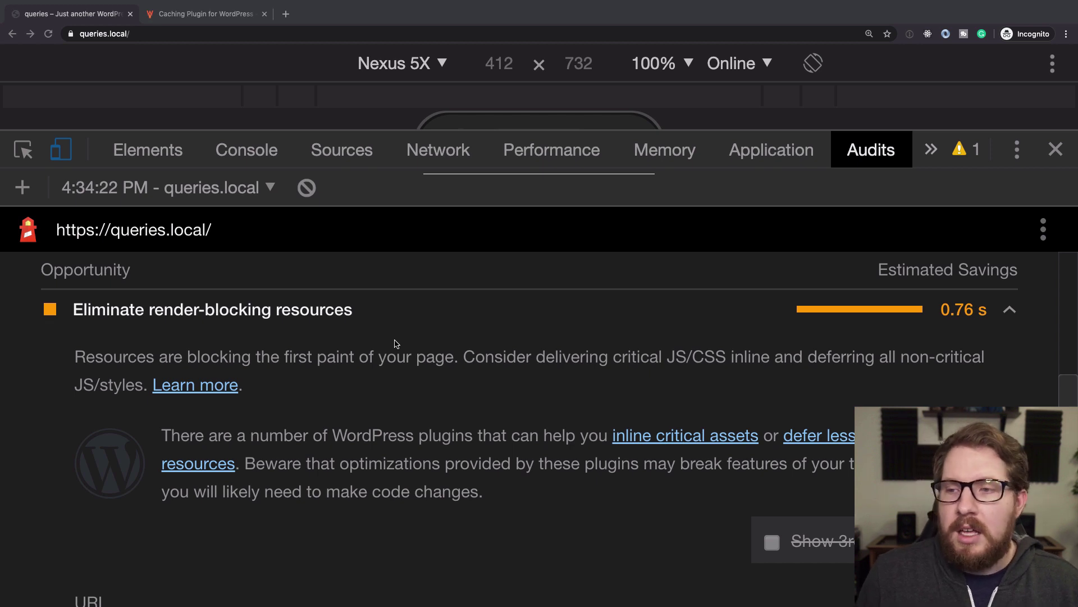
scroll(396, 344, down, 8)
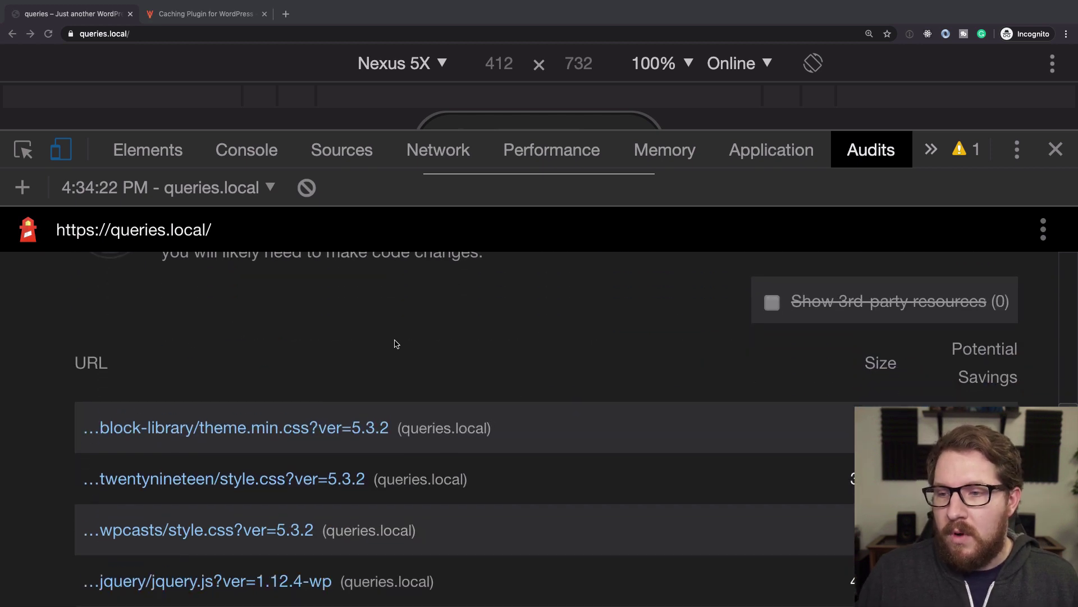
scroll(396, 344, down, 3)
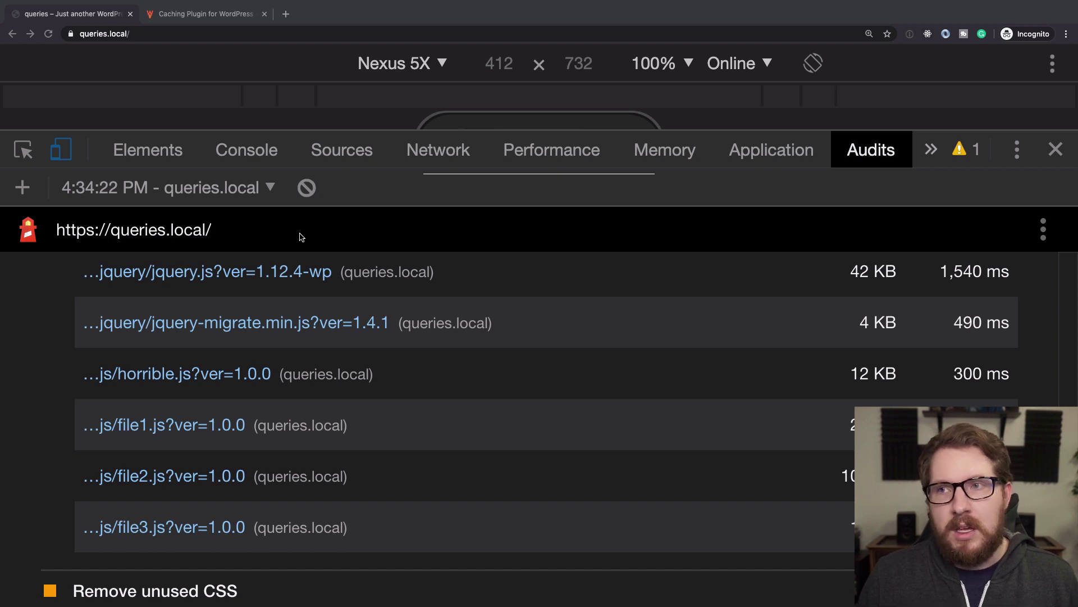
click(186, 15)
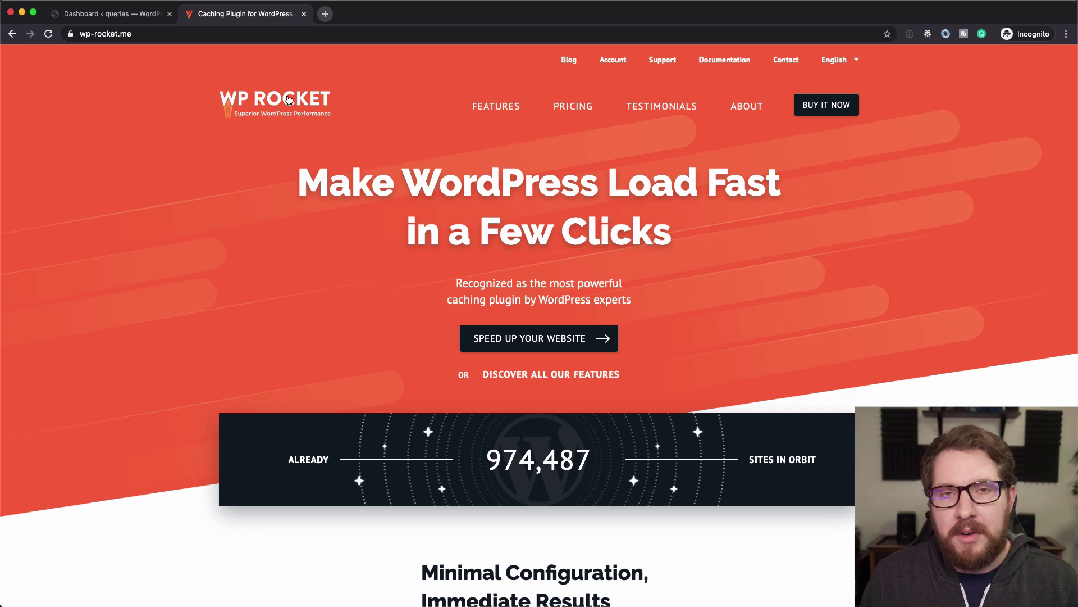
Browse WP Rocket's features comparison down to Defer JS Loading, capturing that row, then return to WordPress.
click(505, 104)
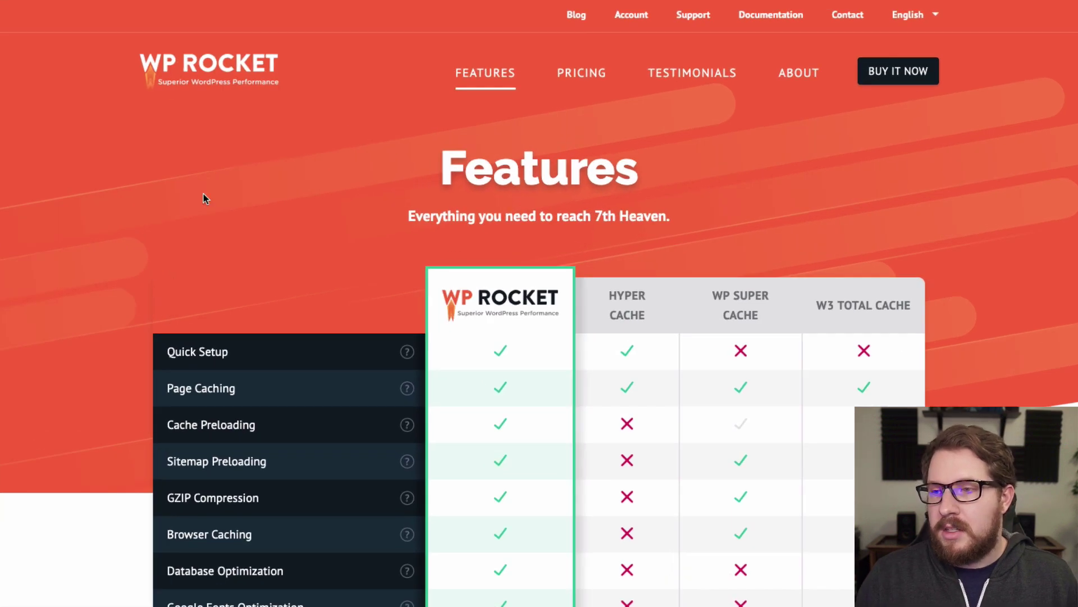
scroll(272, 208, down, 5)
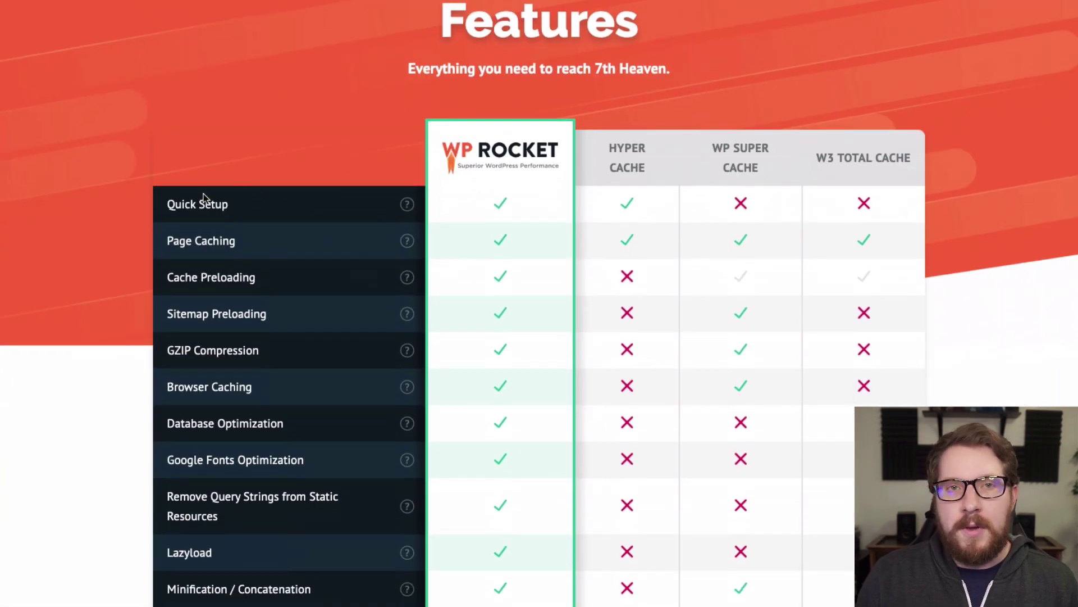
scroll(48, 284, down, 3)
key(super+shift+4)
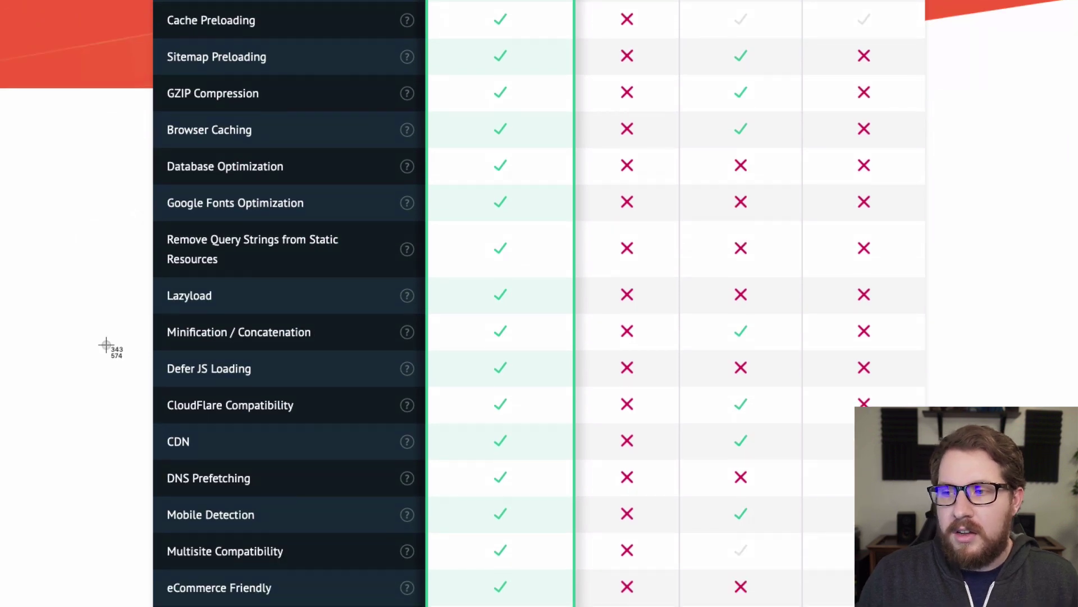
drag(108, 346, 443, 395)
scroll(443, 395, up, 3)
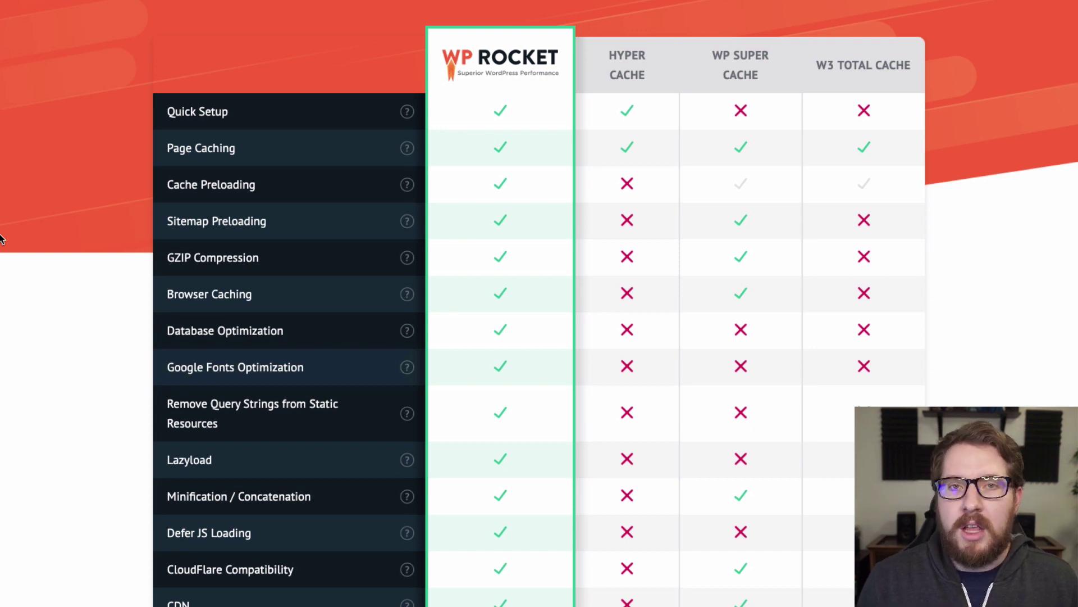
scroll(1, 239, down, 1)
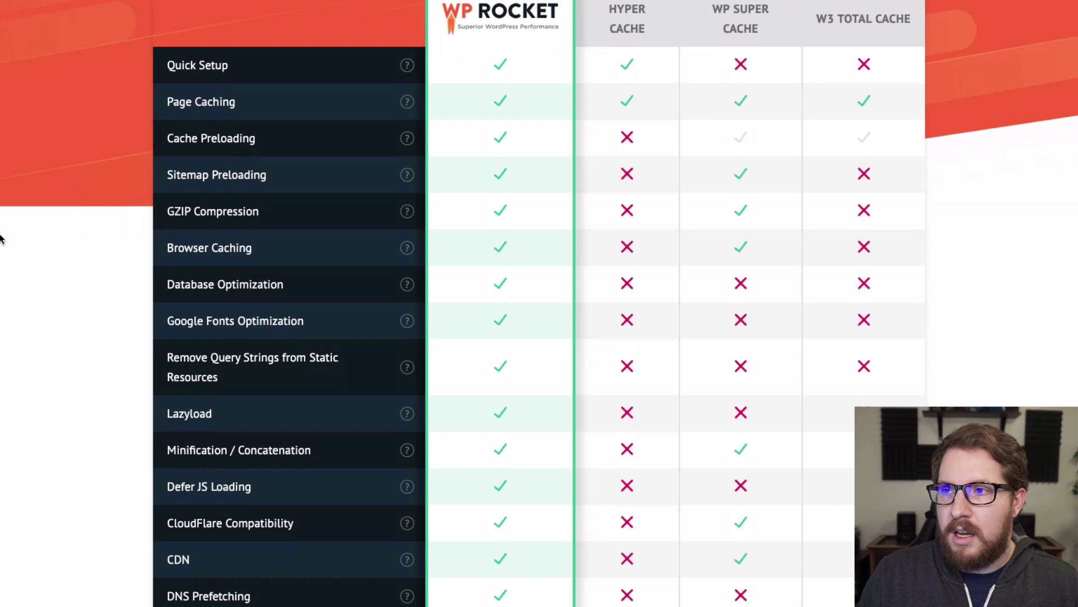
scroll(2, 239, up, 6)
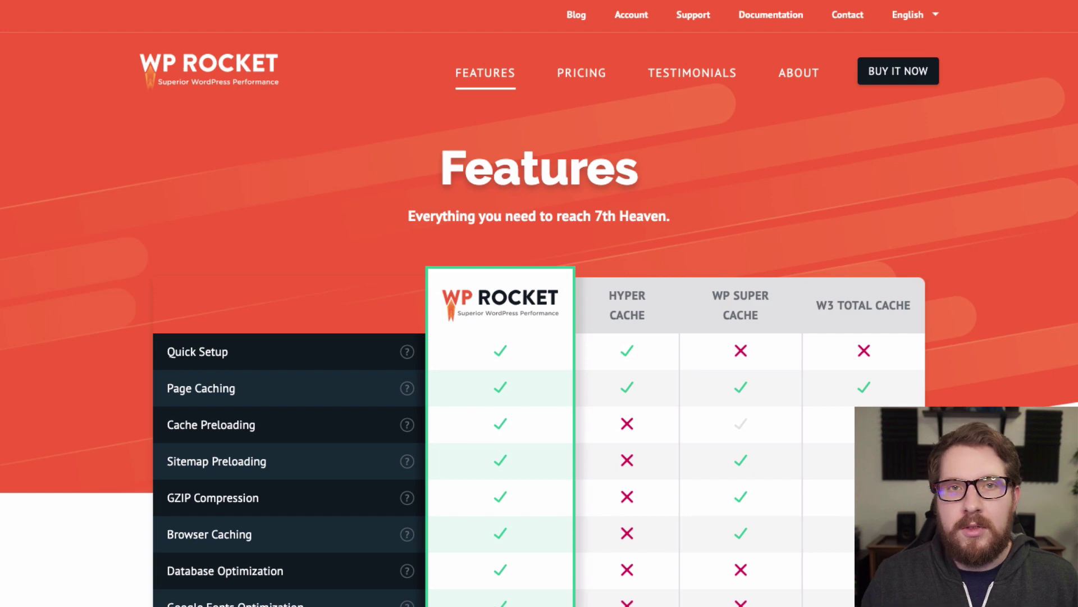
key(ctrl+shift+Tab)
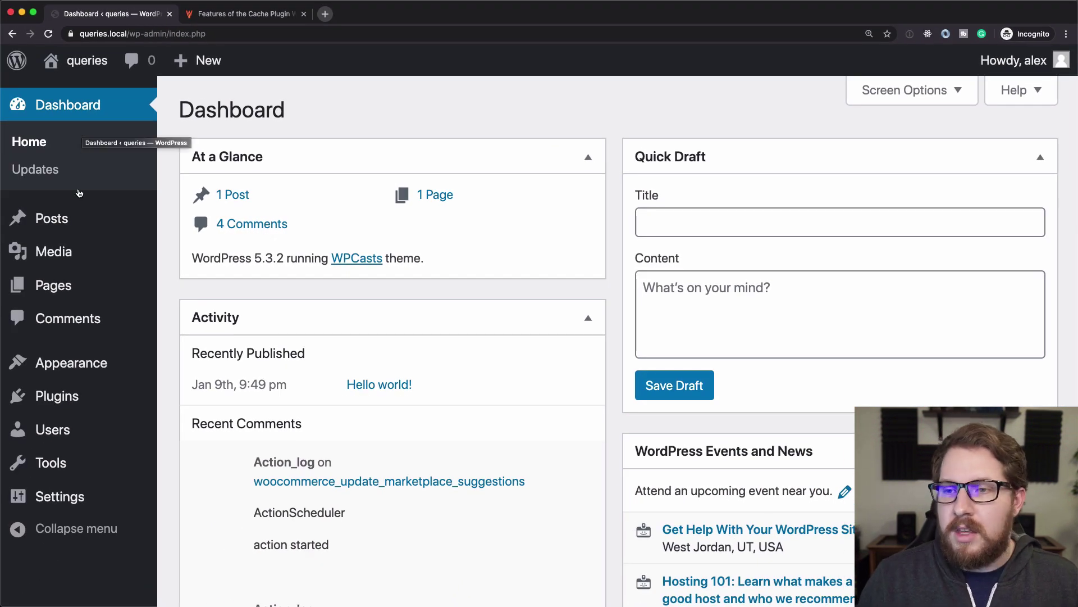
Upload wp-rocket_3.4.4.zip through Plugins > Add New > Upload Plugin and install it.
mouse_move(95, 394)
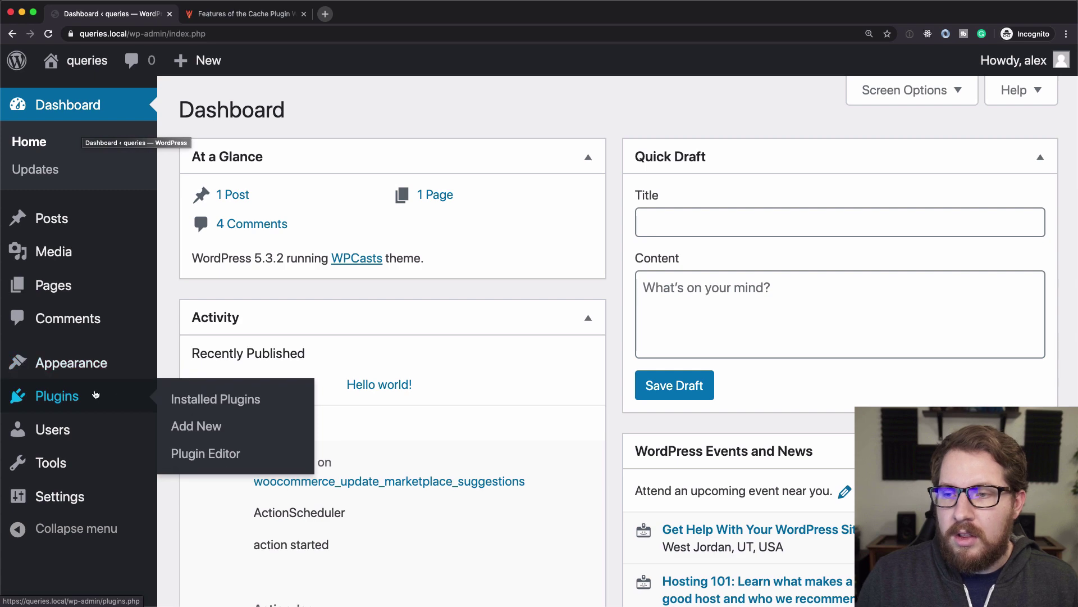
click(195, 427)
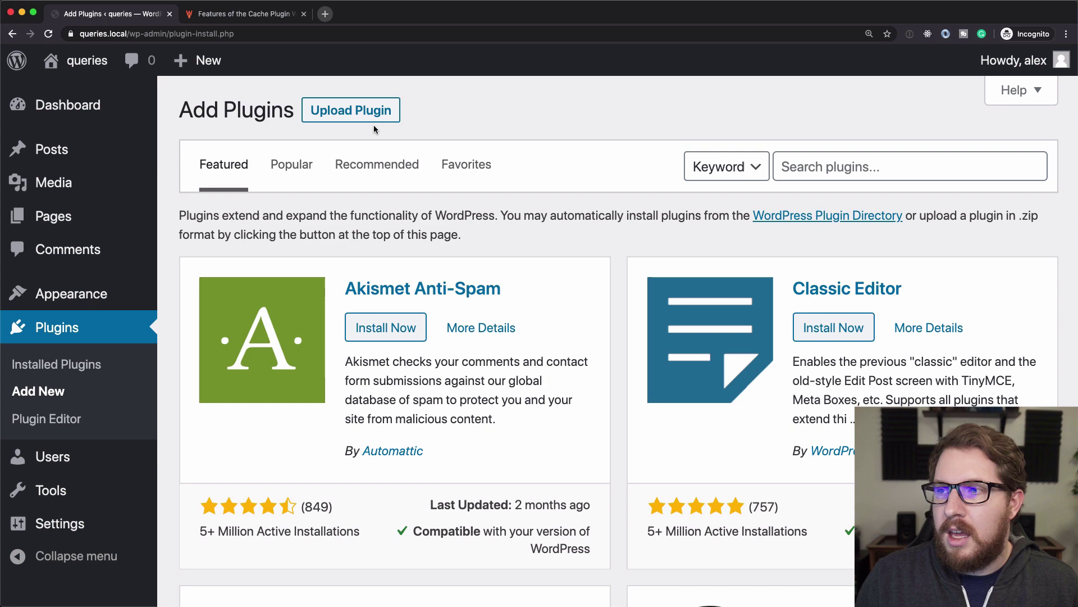
click(364, 111)
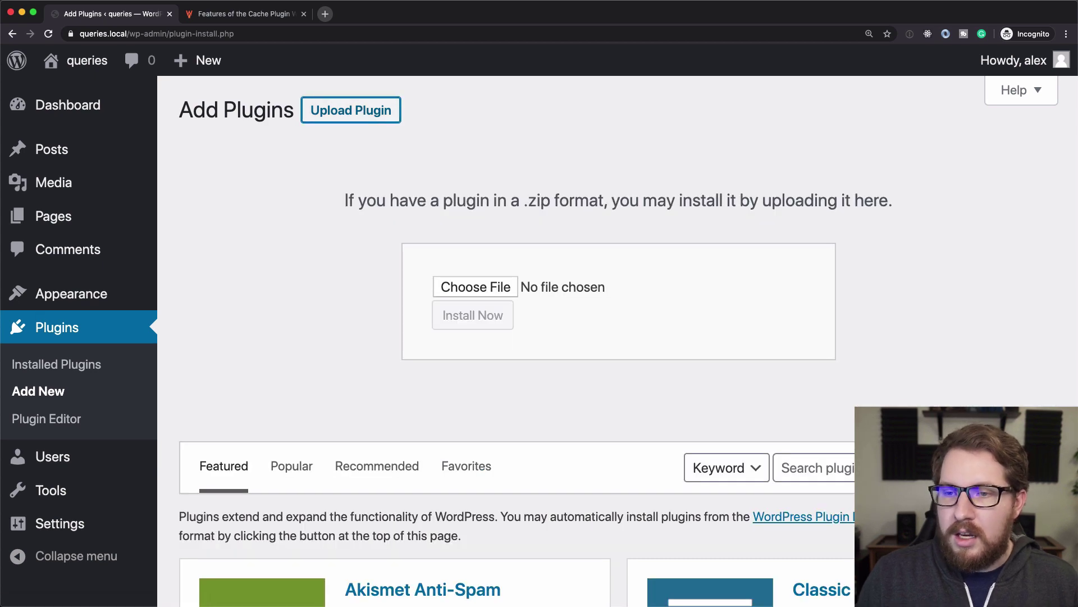
click(475, 286)
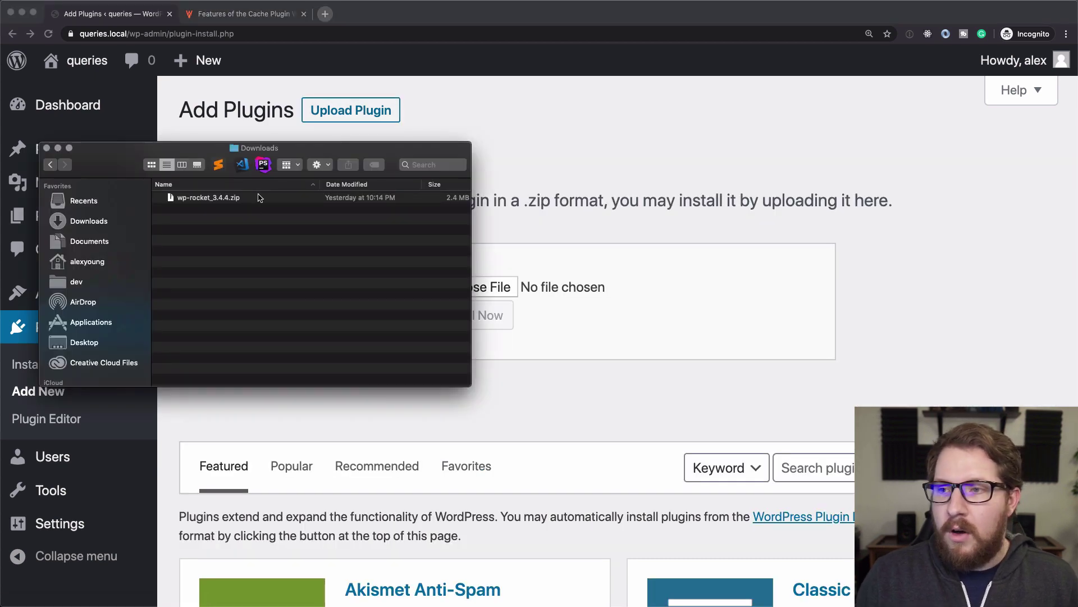
drag(202, 155, 662, 154)
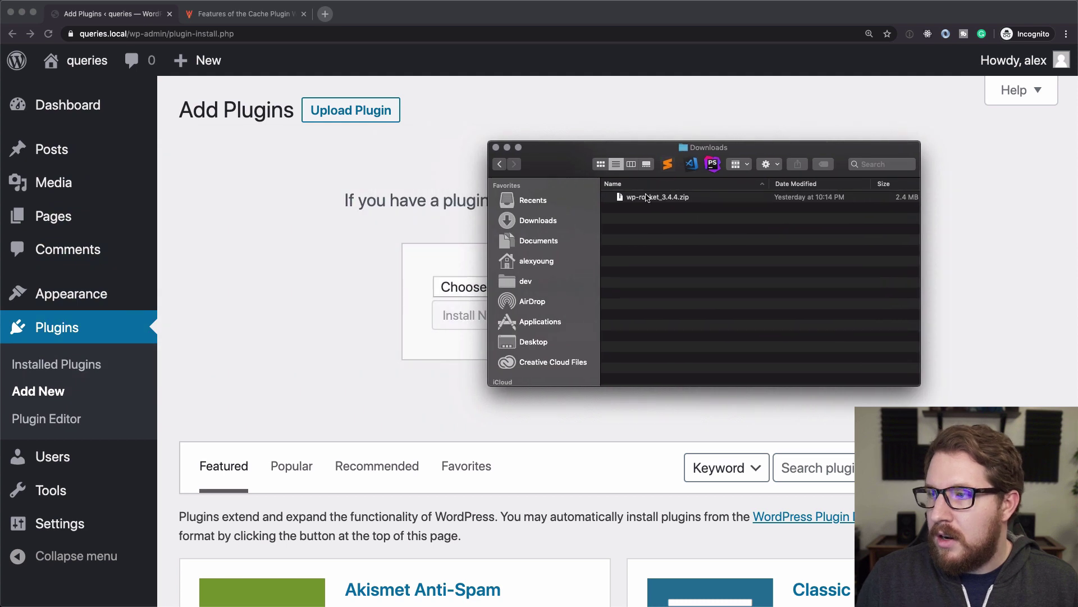
drag(658, 198, 464, 286)
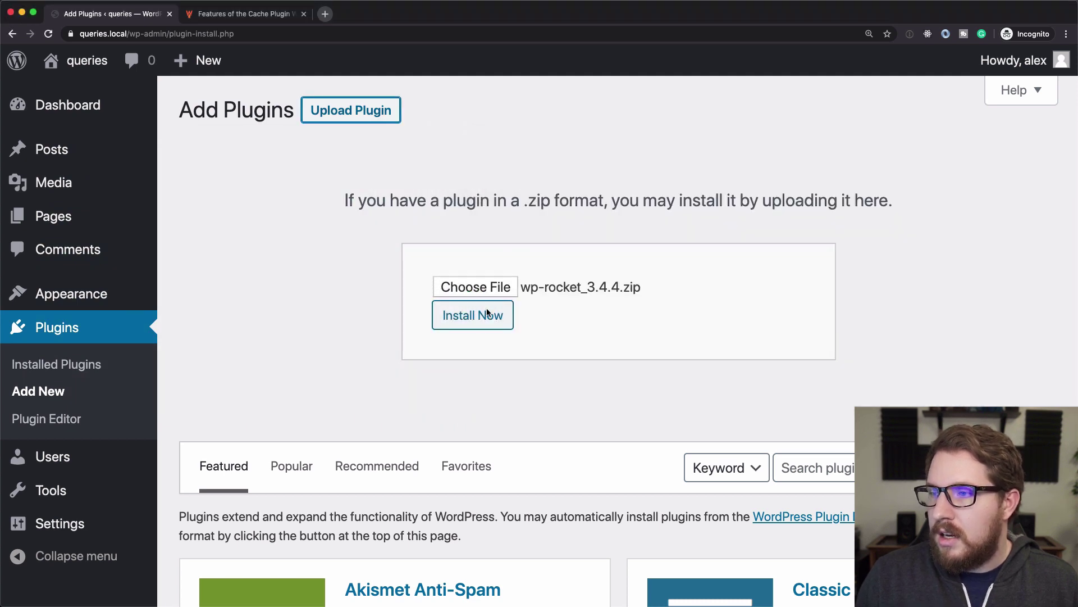
click(477, 327)
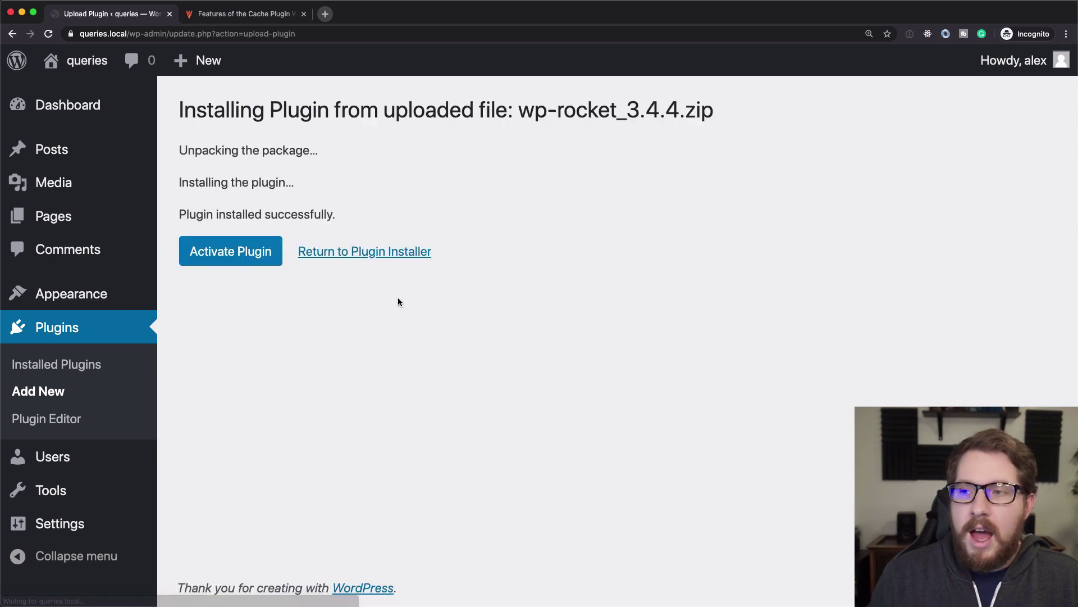
Activate WP Rocket, open its Settings from the plugin list, and dismiss the Congratulations notice.
click(254, 251)
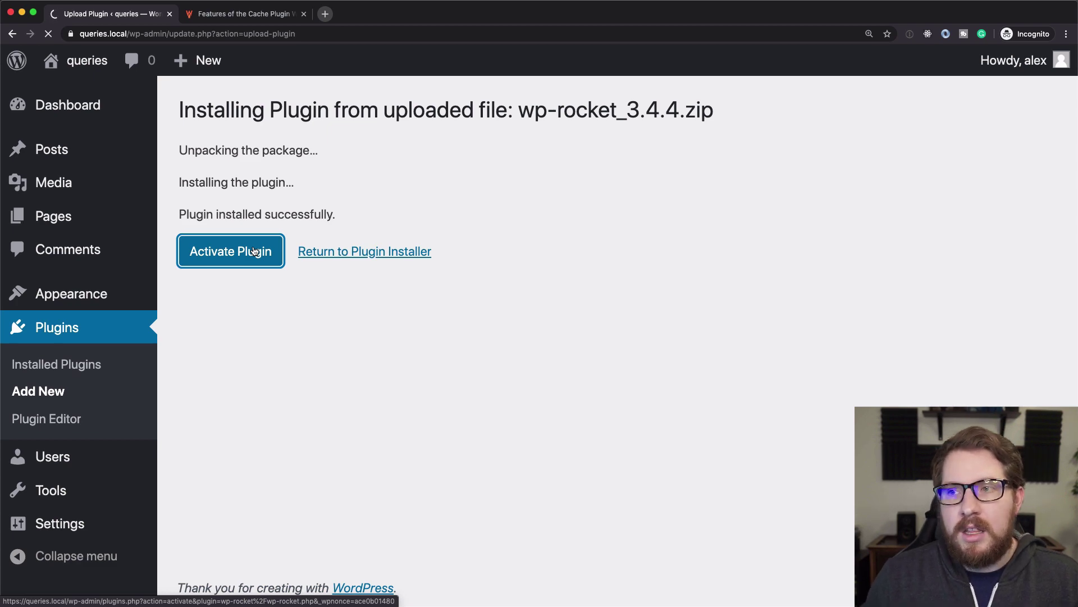
scroll(253, 251, down, 3)
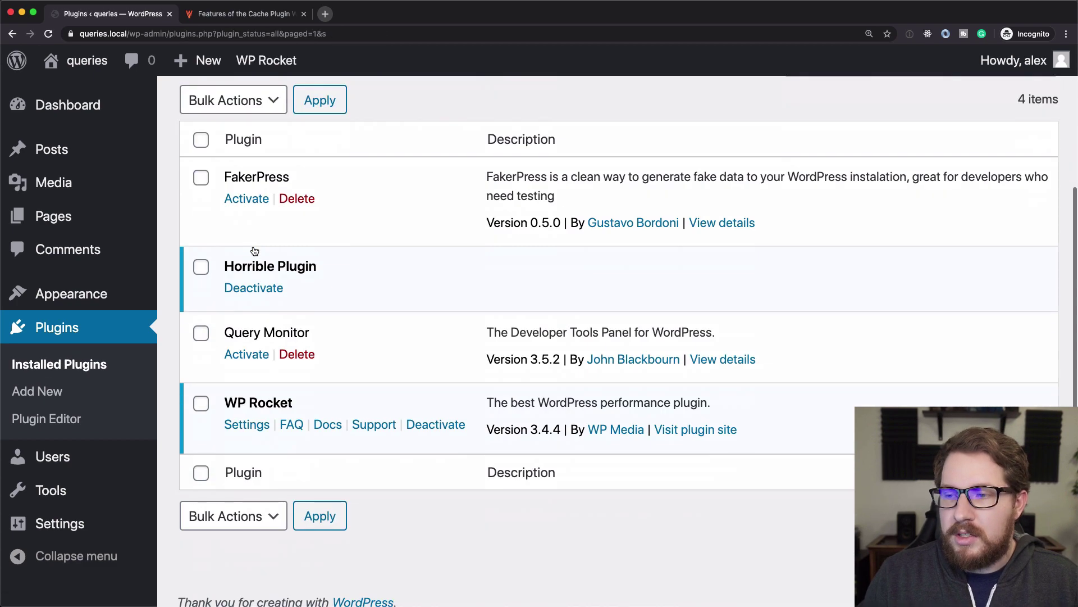
scroll(254, 251, down, 1)
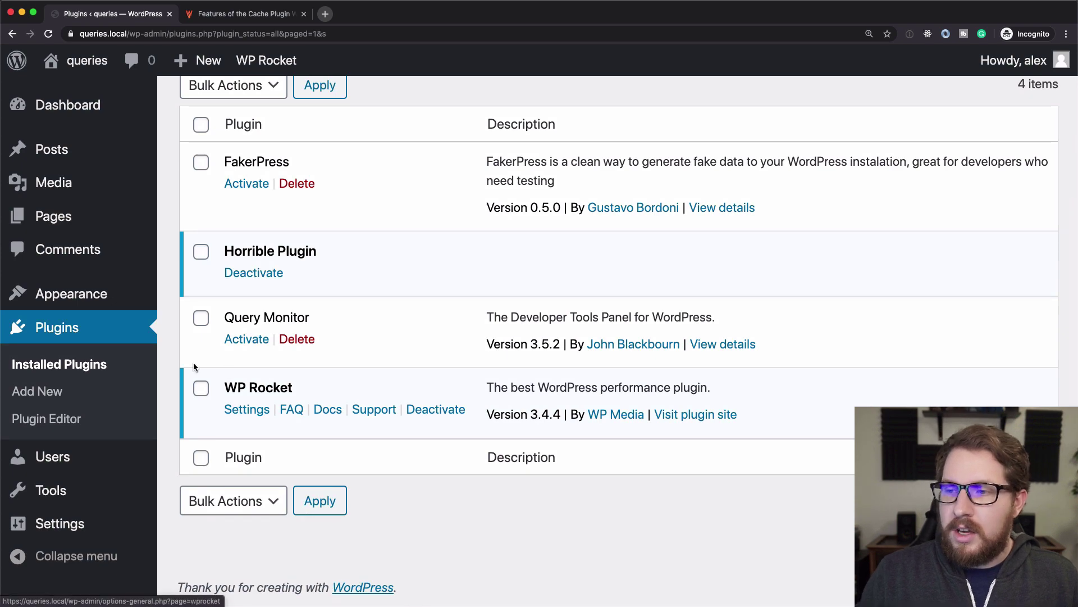
click(249, 403)
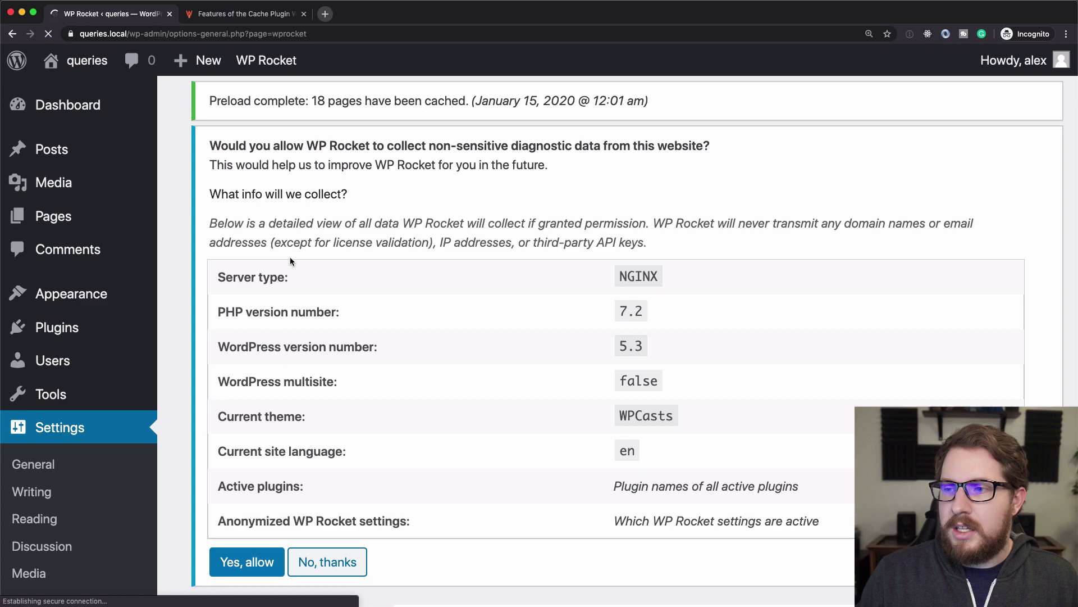
scroll(291, 262, down, 3)
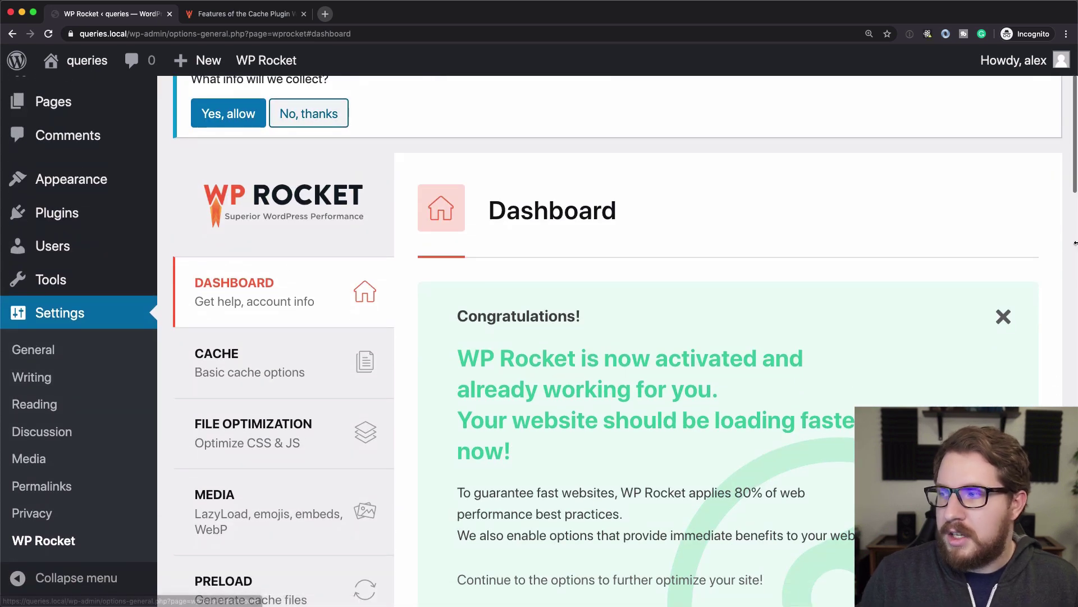
click(999, 324)
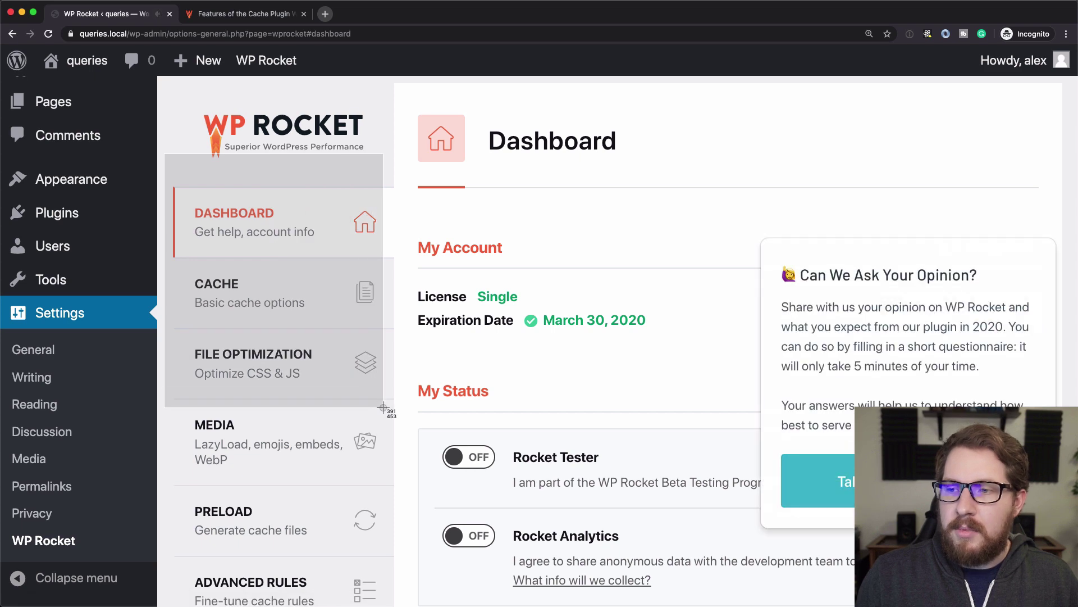
Open WP Rocket's File Optimization page, close the survey popup, and capture the JavaScript Files options.
click(266, 369)
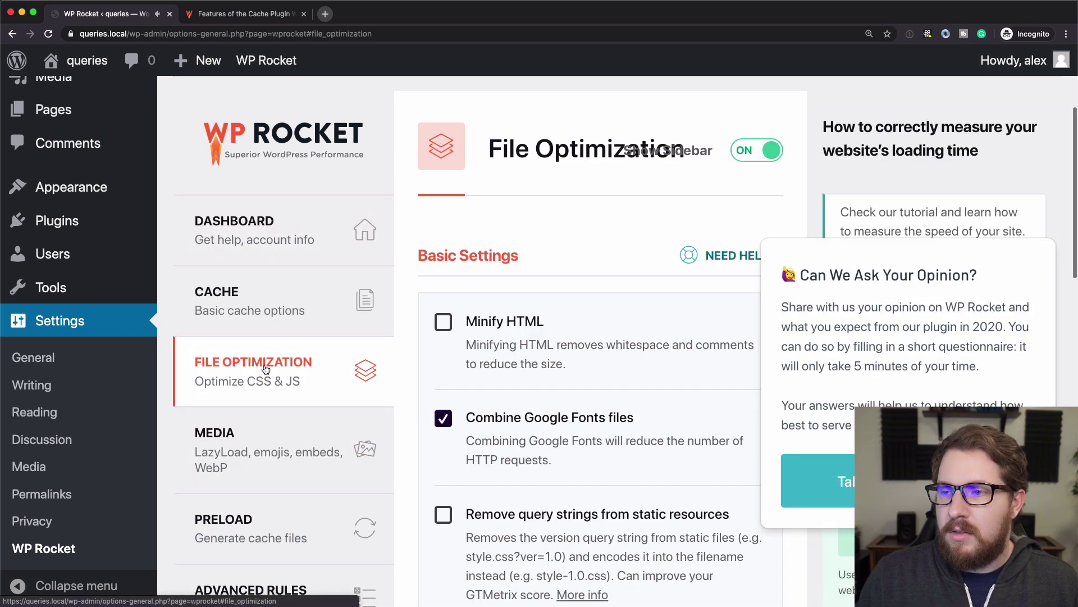
click(1018, 221)
scroll(612, 262, down, 18)
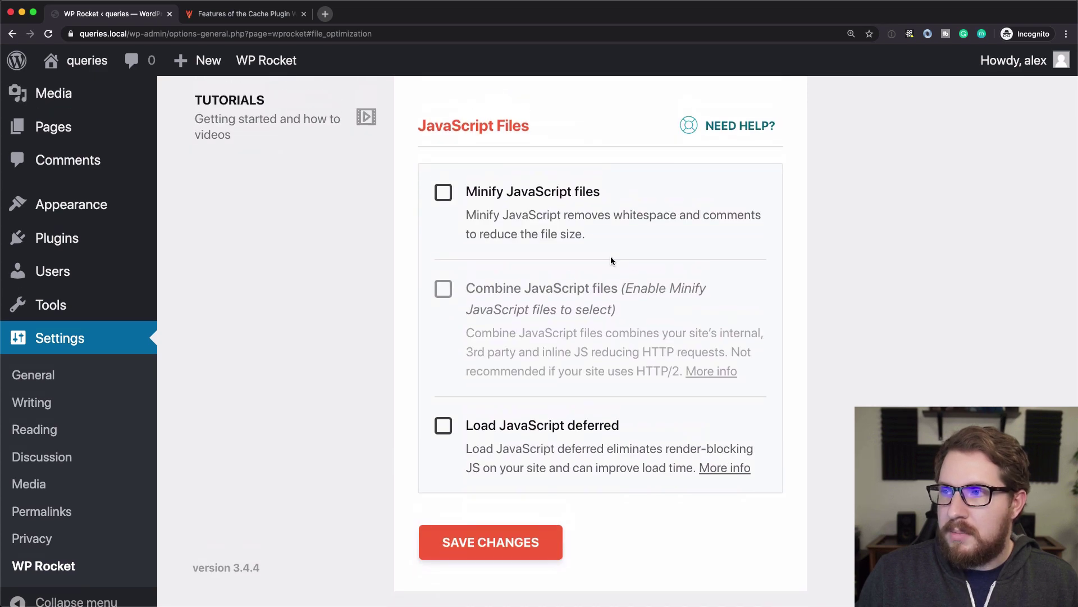
key(super+shift+4)
drag(413, 108, 610, 181)
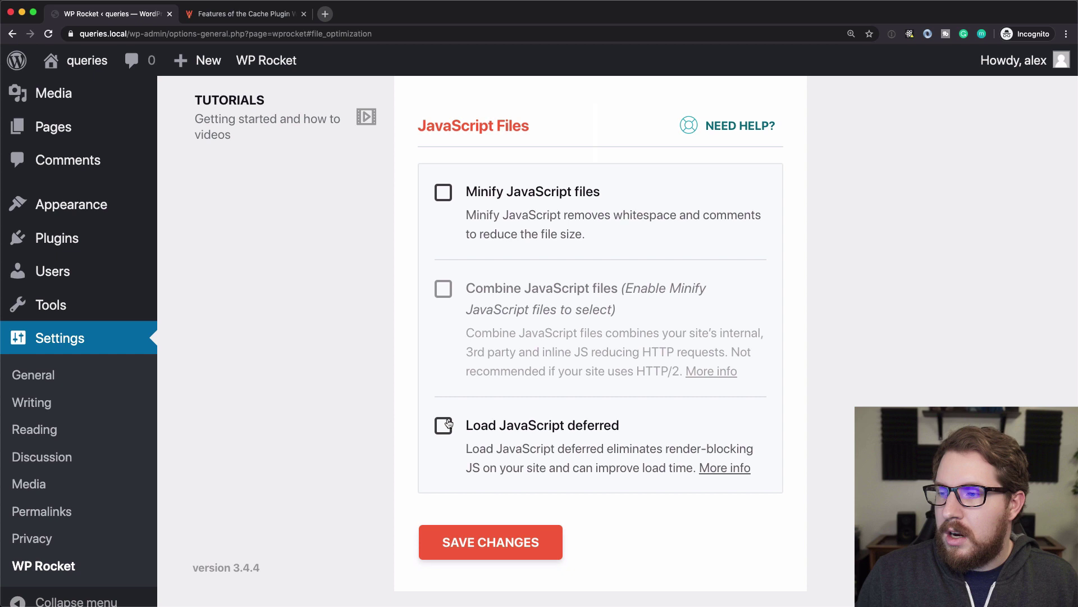
Enable Load JavaScript deferred with Safe Mode for jQuery, capture the options, and save.
scroll(444, 421, down, 2)
click(443, 360)
scroll(445, 315, down, 2)
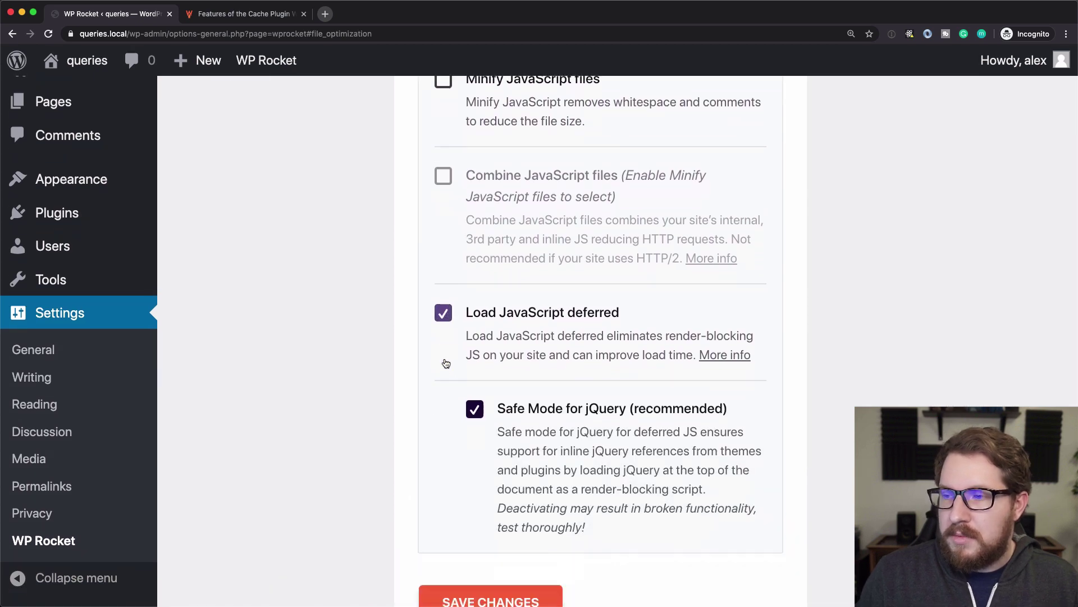
key(super+shift+4)
drag(384, 266, 807, 560)
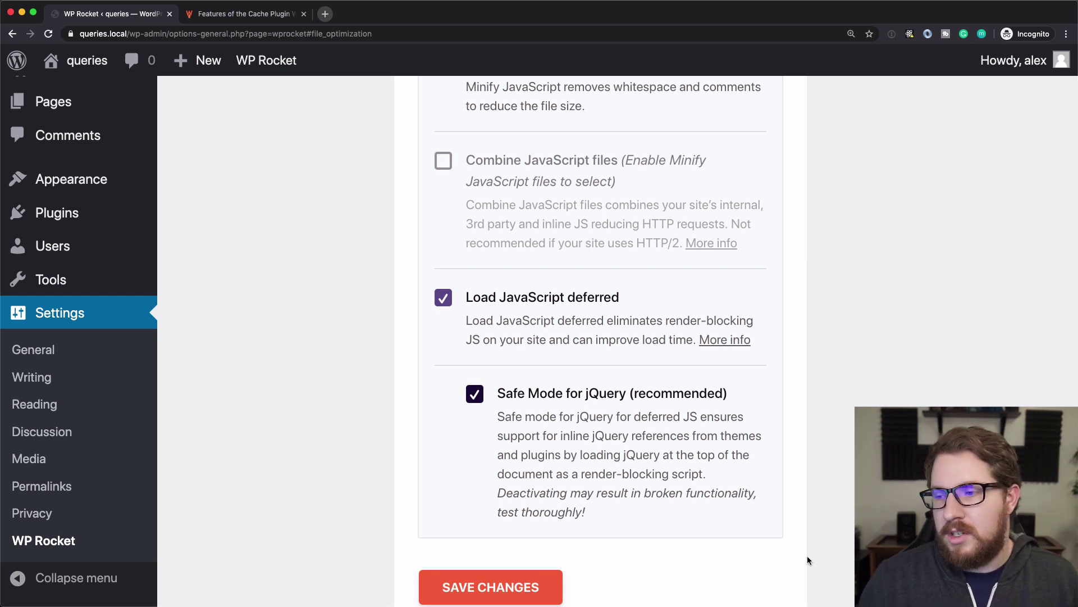
scroll(807, 556, down, 2)
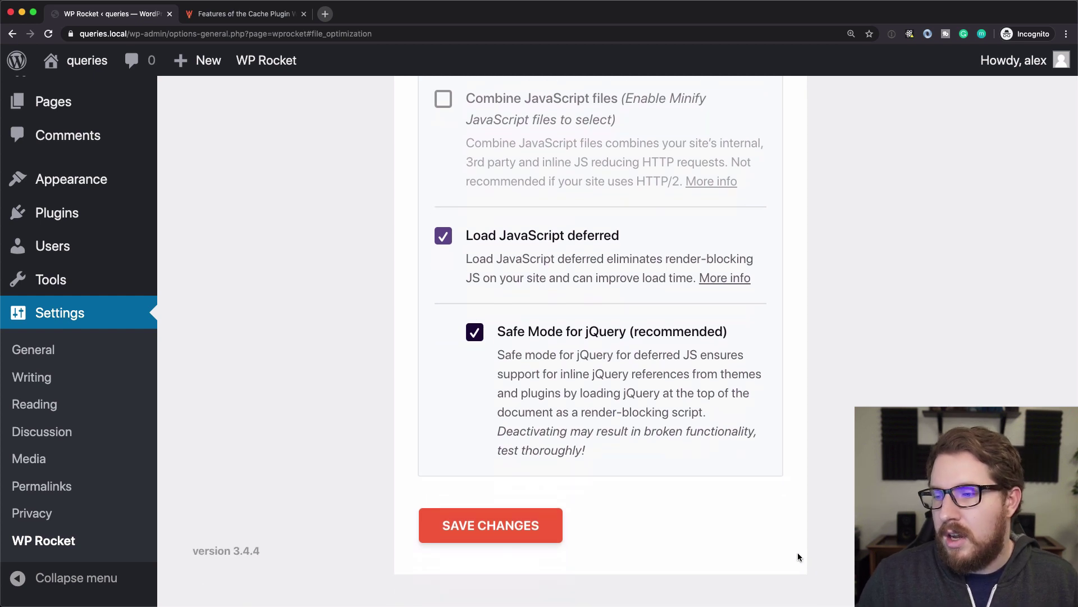
click(499, 536)
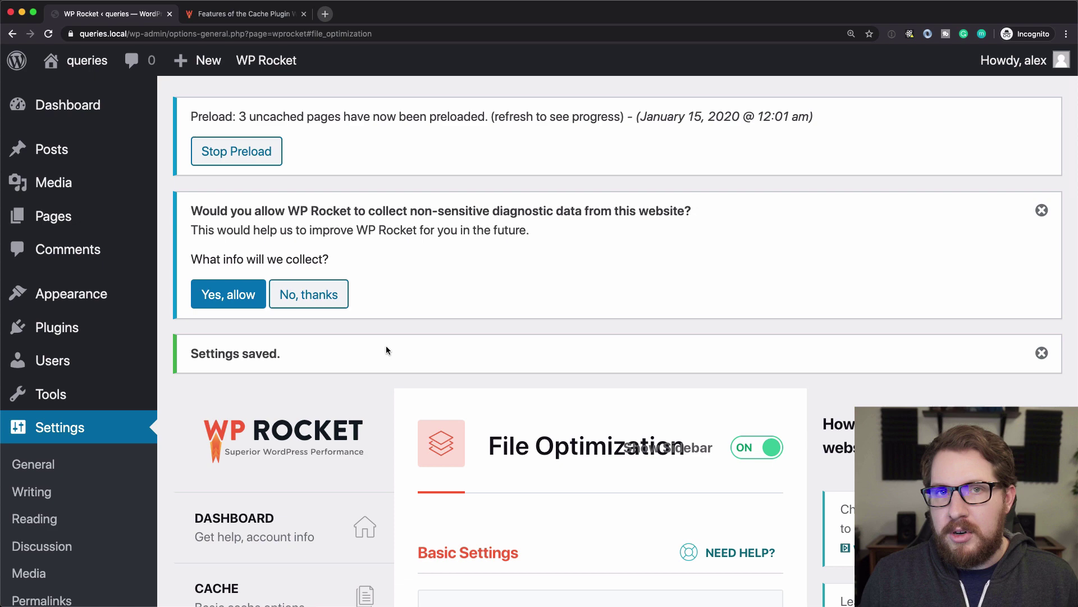
Log out of the WordPress admin and go back to the queries front page.
mouse_move(1031, 67)
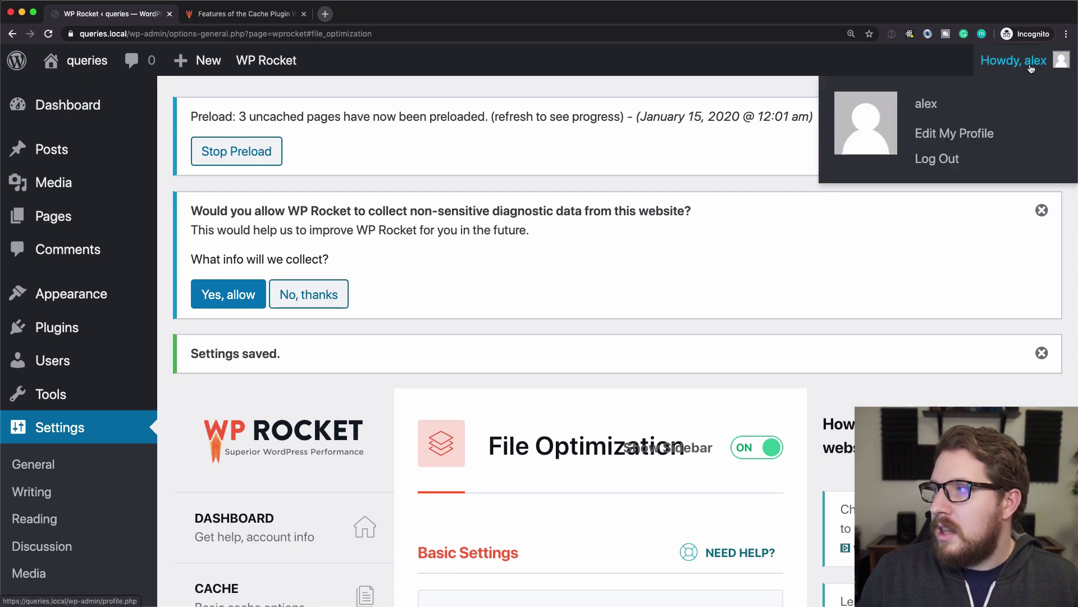
click(946, 159)
scroll(439, 565, down, 2)
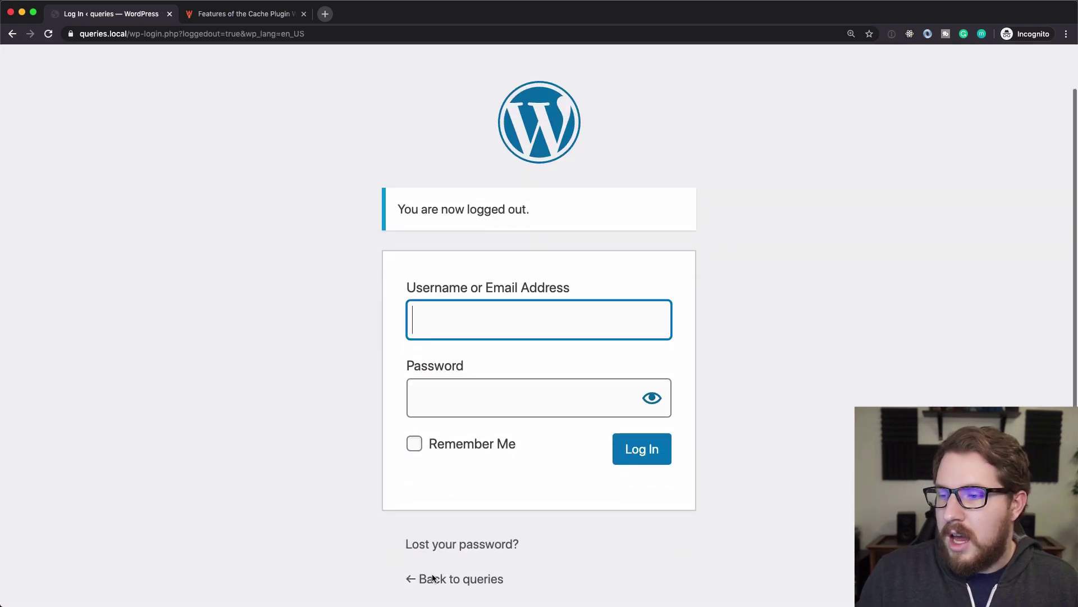
click(427, 581)
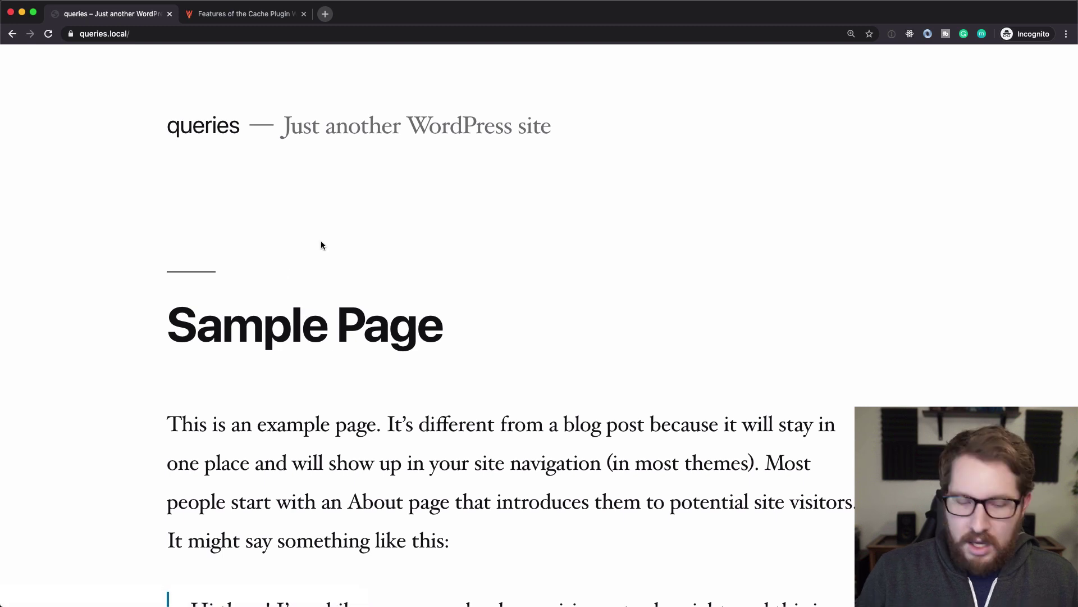
Run a Lighthouse audit in DevTools and expand Eliminate render-blocking resources.
key(super+alt+i)
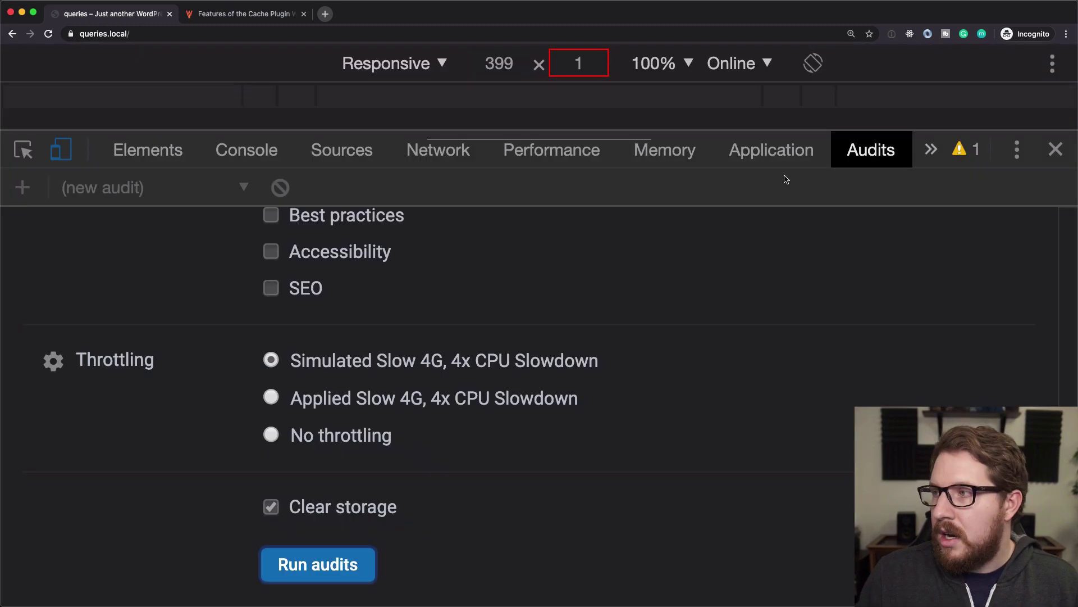
click(306, 560)
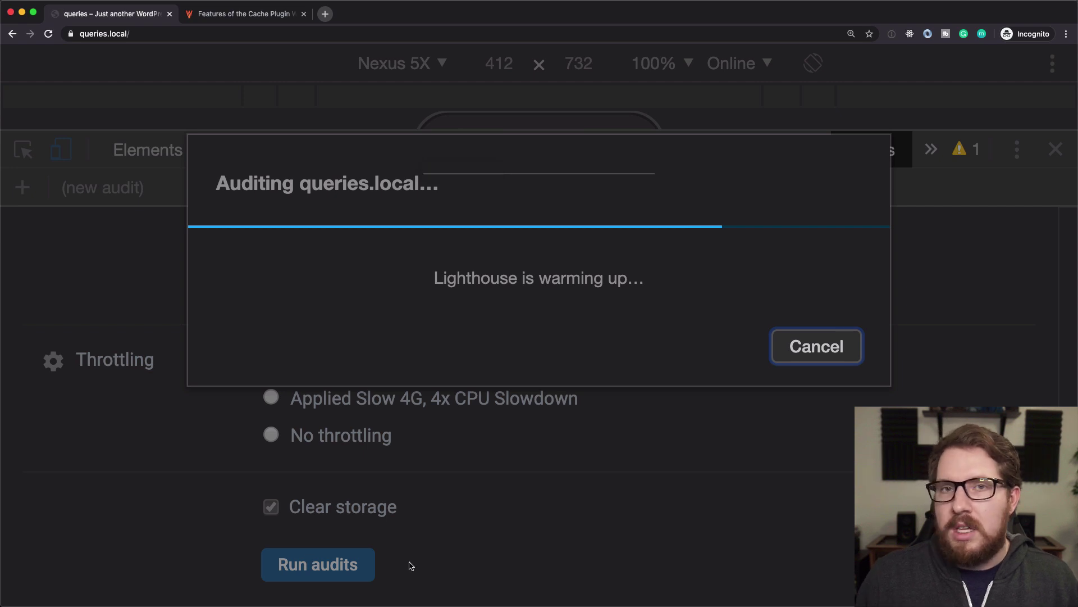
scroll(427, 558, down, 10)
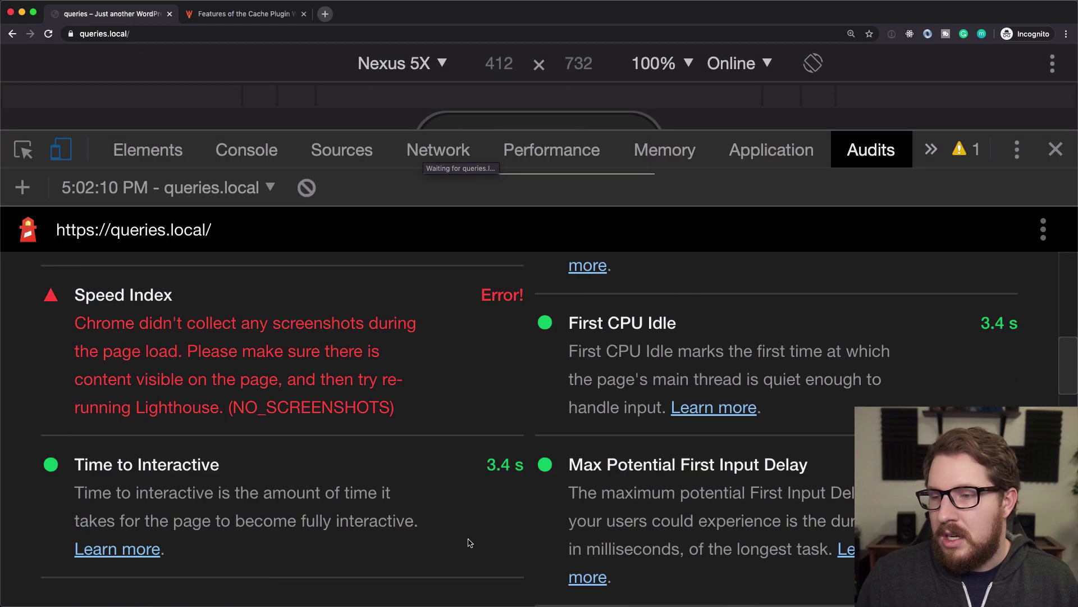
scroll(470, 542, down, 10)
scroll(469, 542, up, 3)
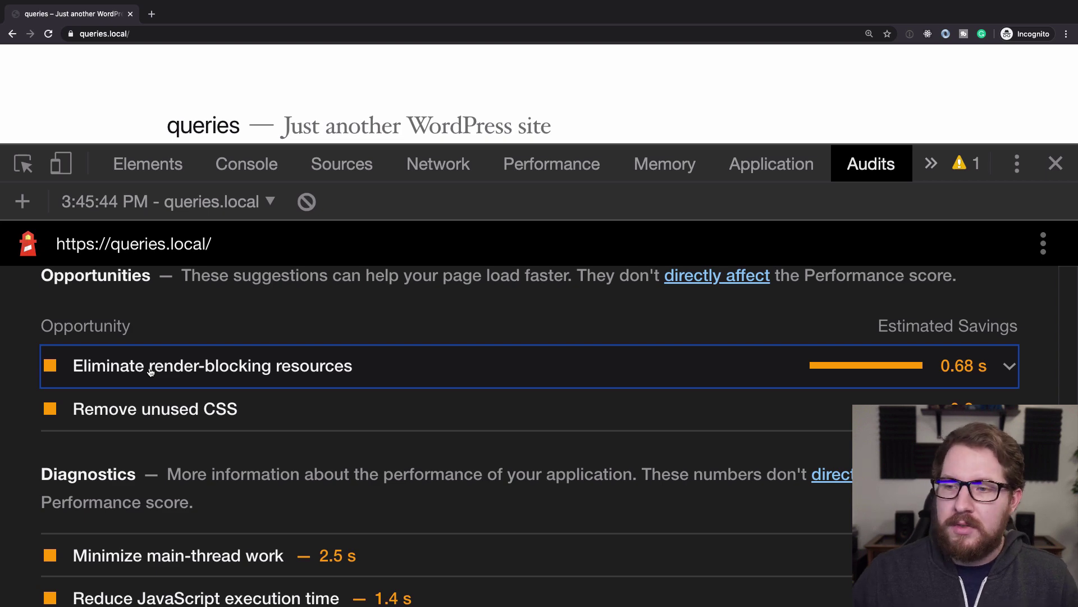
click(150, 371)
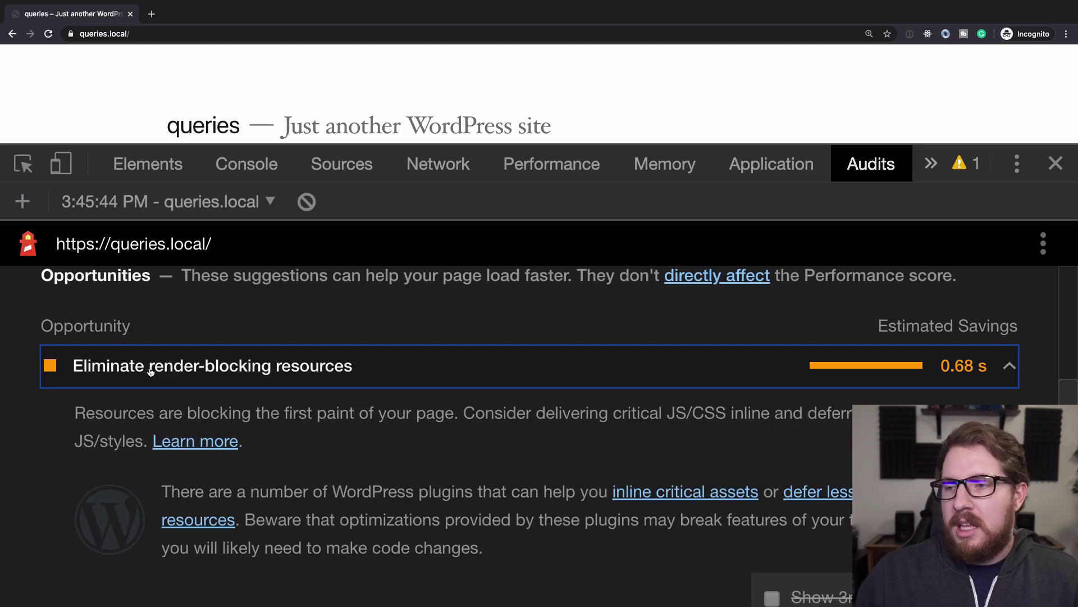
scroll(150, 372, down, 10)
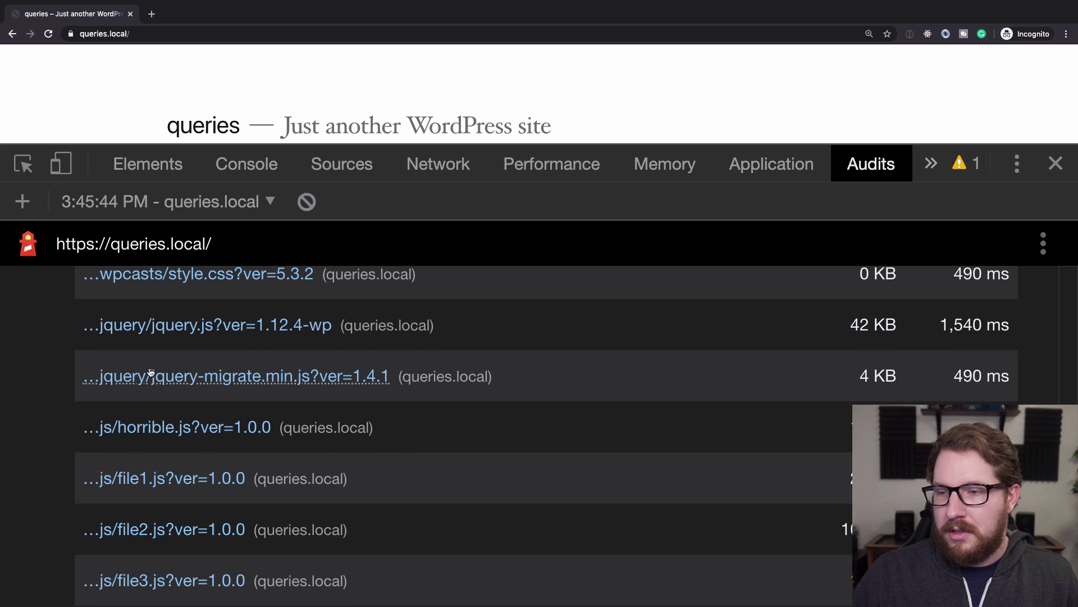
scroll(150, 372, down, 2)
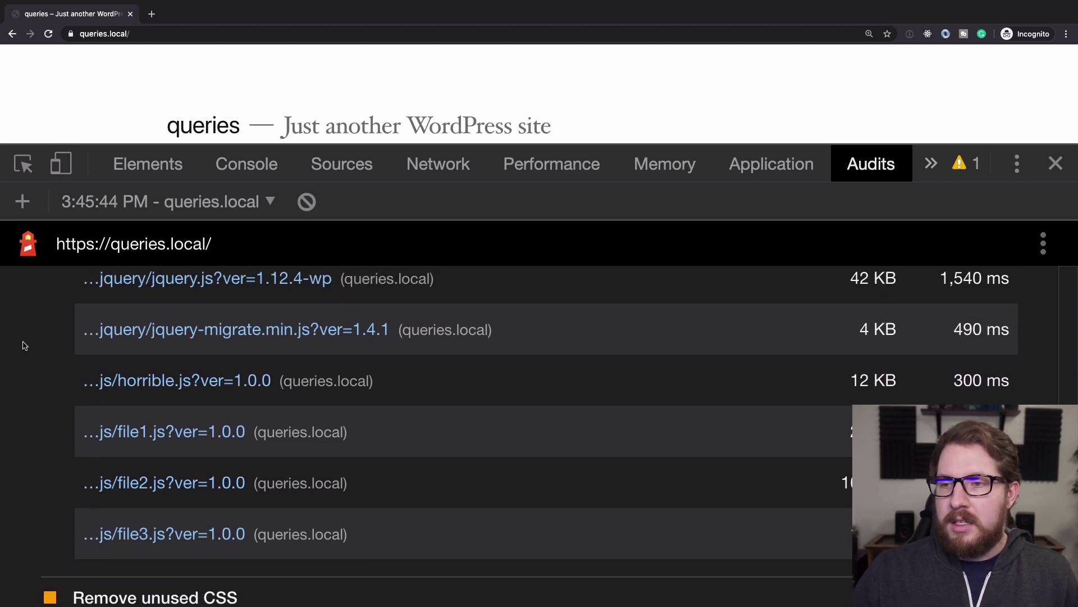
scroll(25, 345, up, 1)
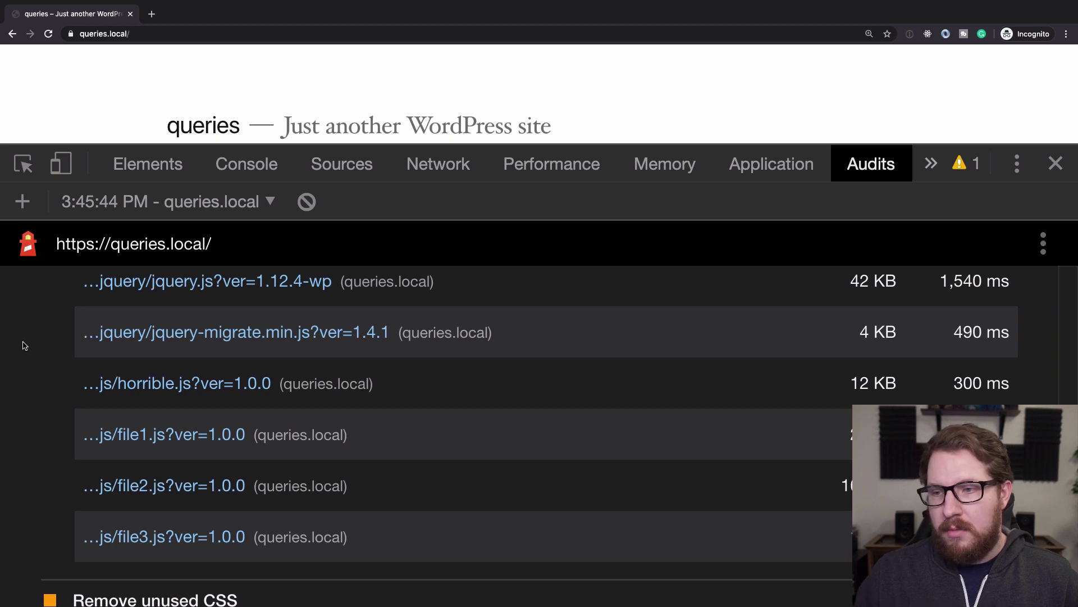
Capture the render-blocking list (jQuery, jquery-migrate, horrible.js, file1–file3.js) as screenshots.
key(super+shift+4)
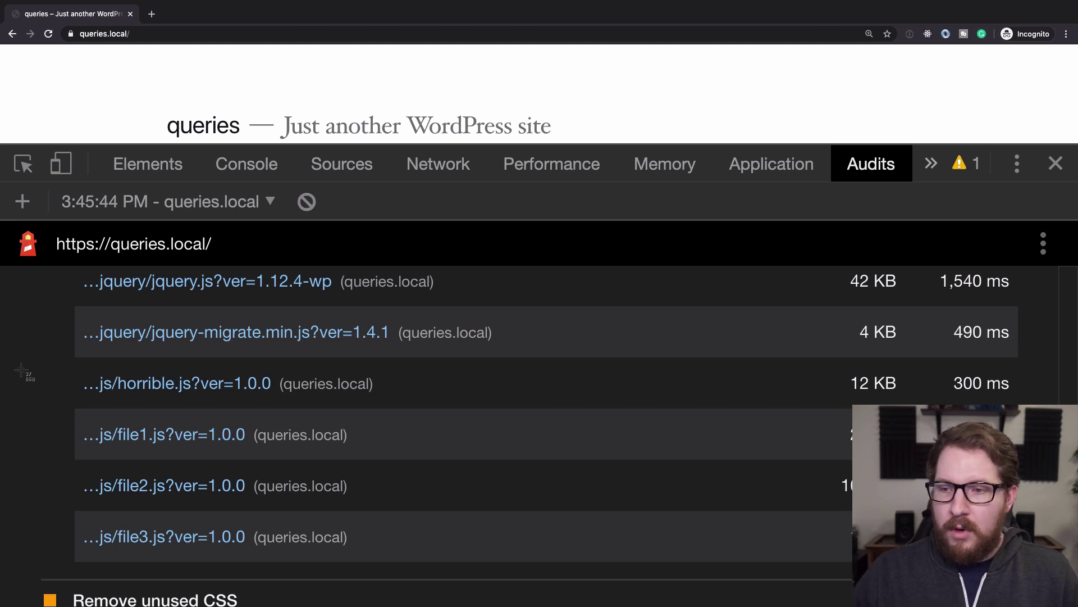
drag(45, 405, 404, 567)
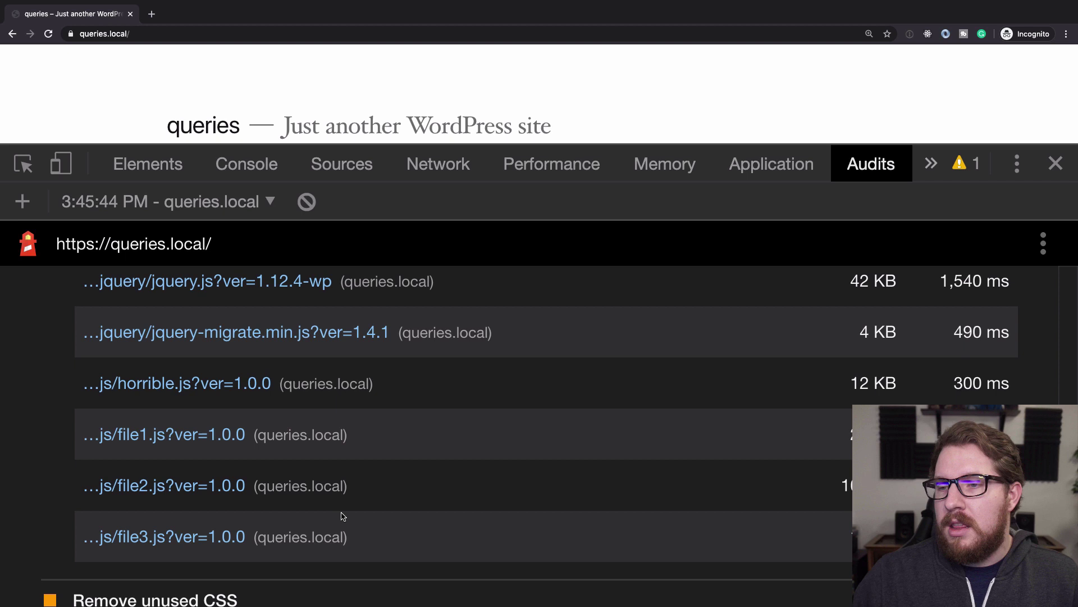
drag(32, 353, 424, 415)
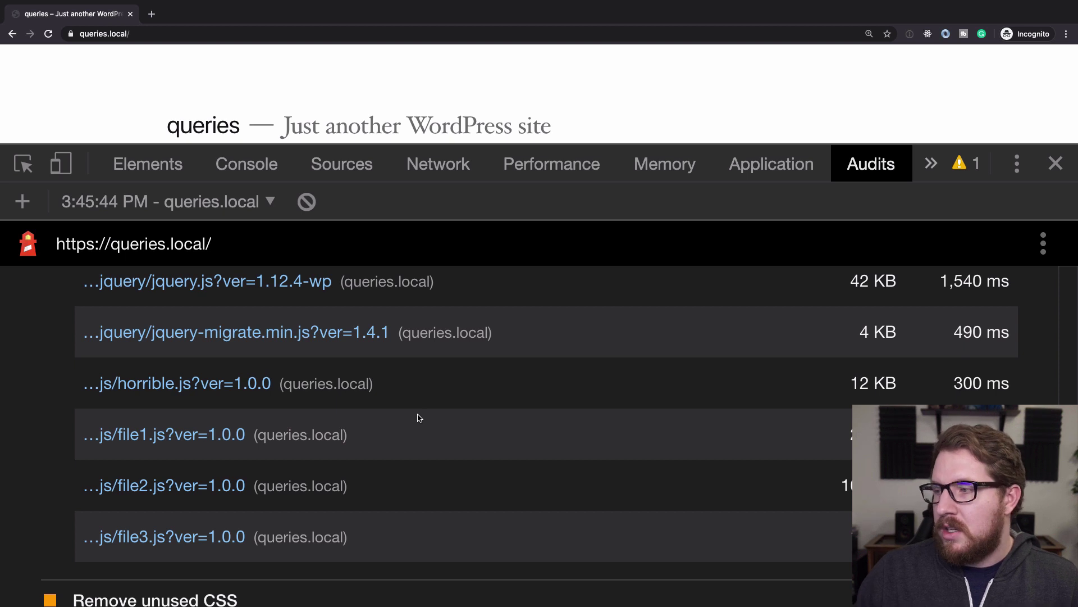
key(super+shift+4)
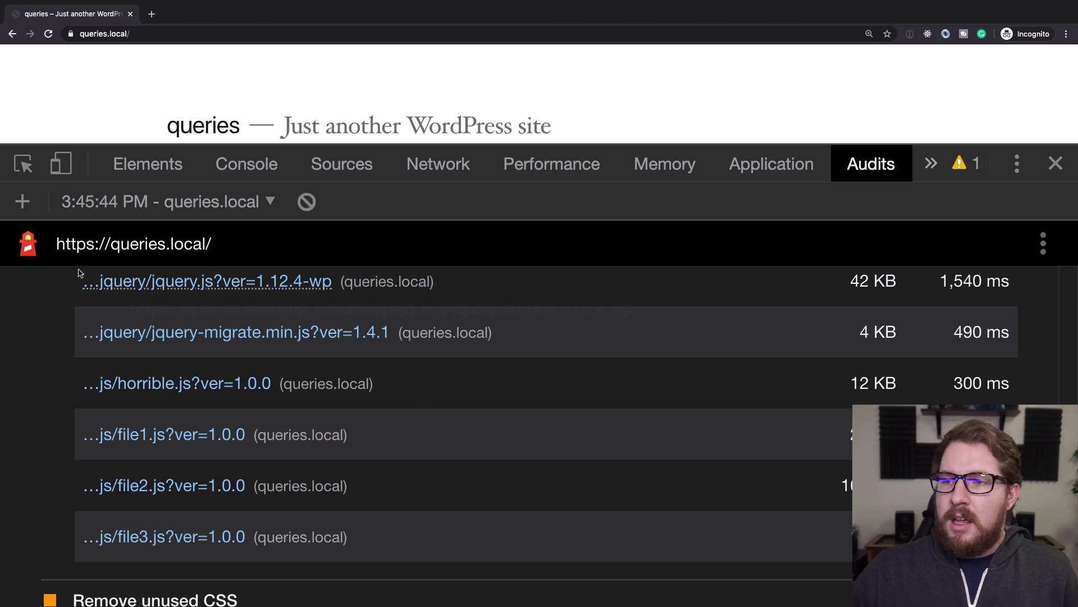
drag(65, 269, 550, 367)
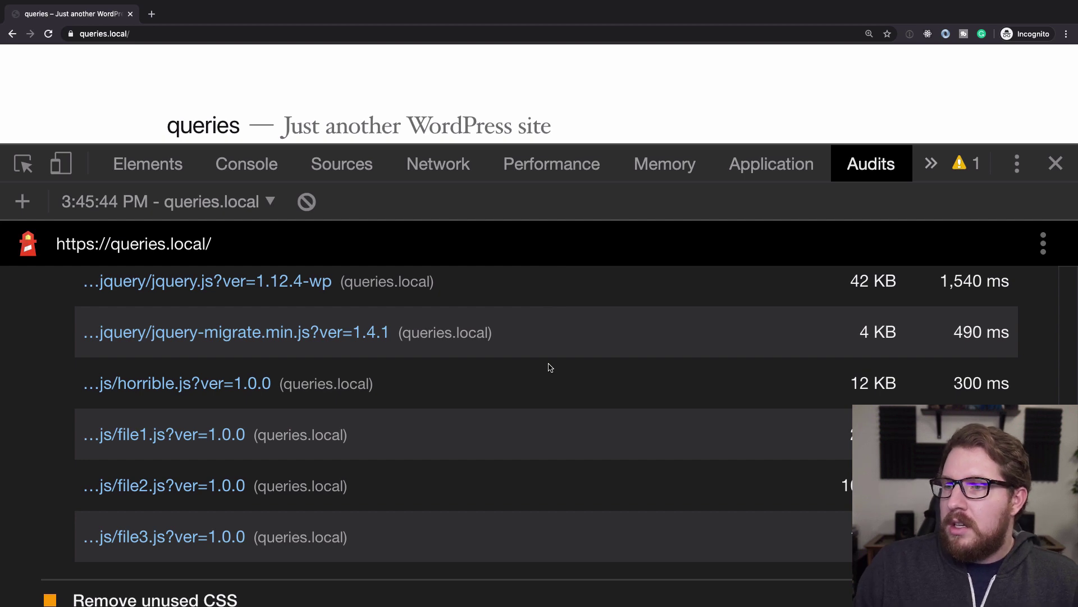
key(ctrl+Left)
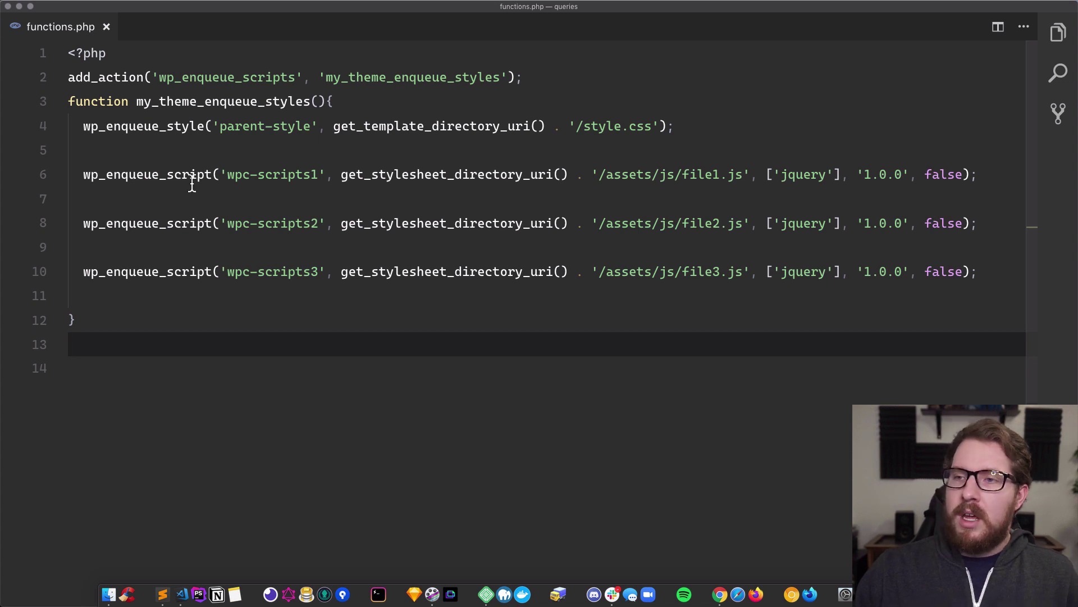
Capture screenshots of the file1.js–file3.js enqueue calls in functions.php.
key(super+shift+4)
drag(75, 151, 344, 295)
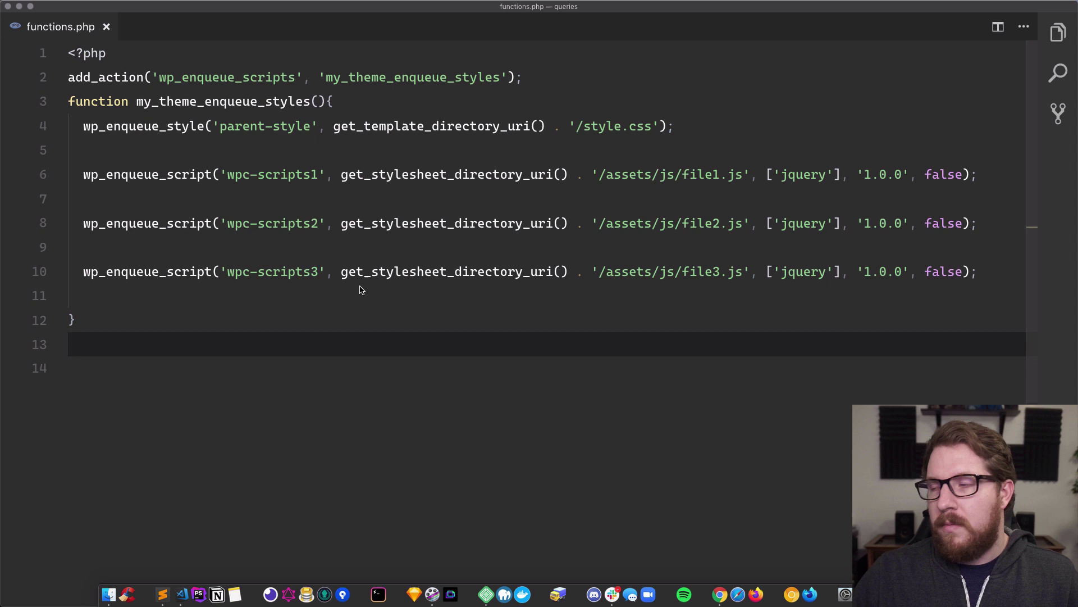
key(super+shift+4)
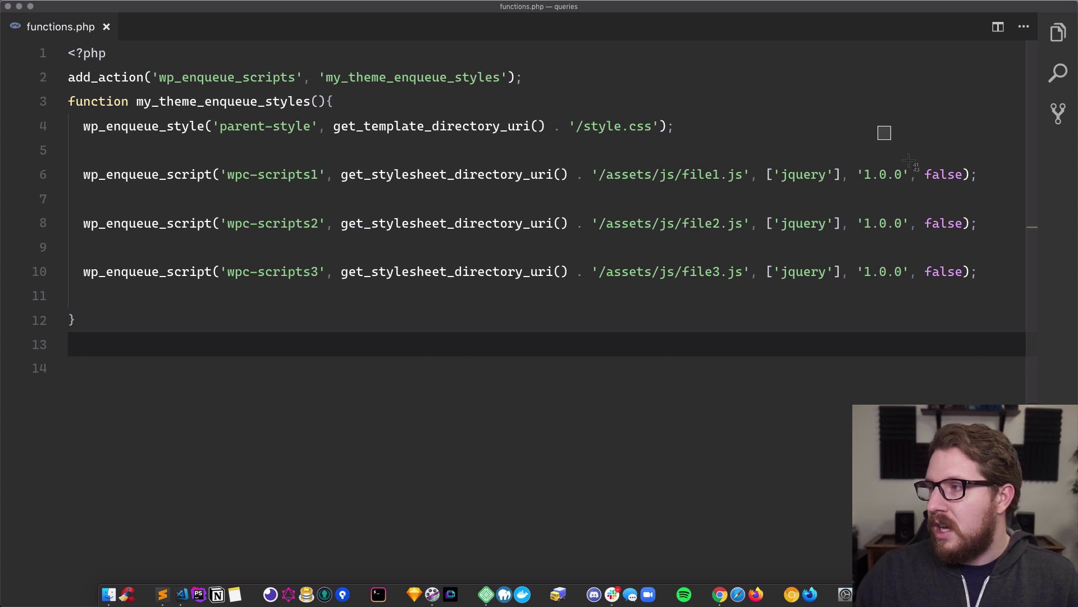
drag(908, 161, 1010, 342)
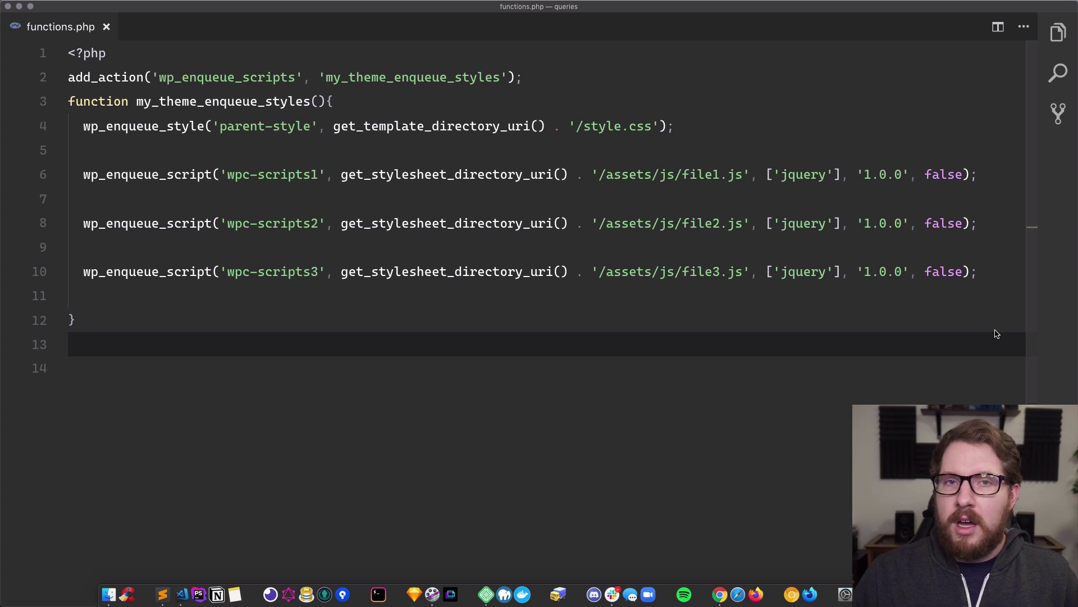
Change the in_footer argument from false to true in all three enqueues and save functions.php.
double_click(952, 186)
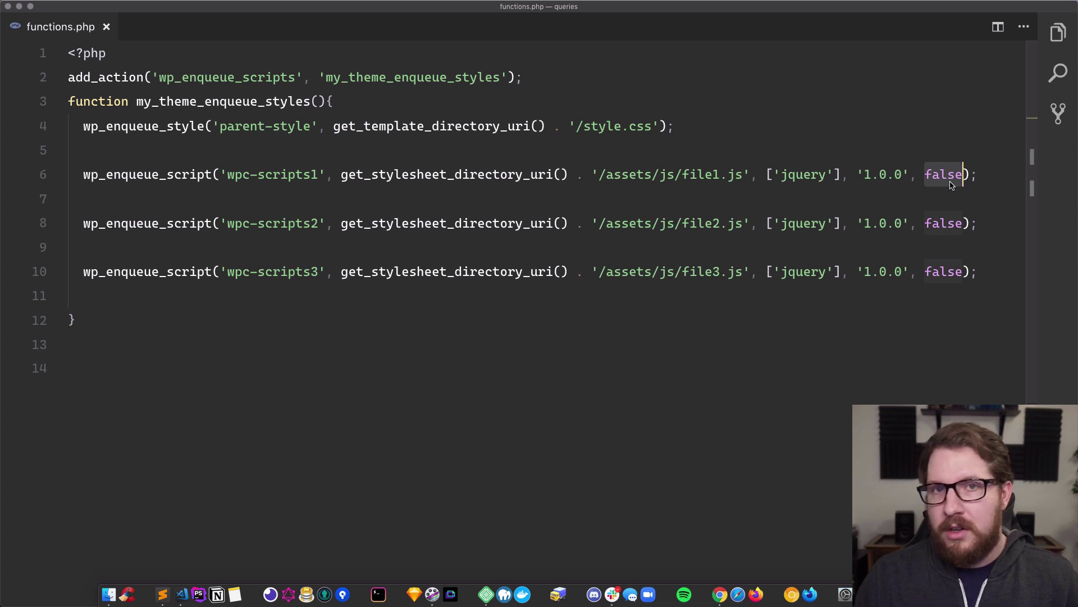
double_click(949, 175)
key(super+d)
key(super+d)
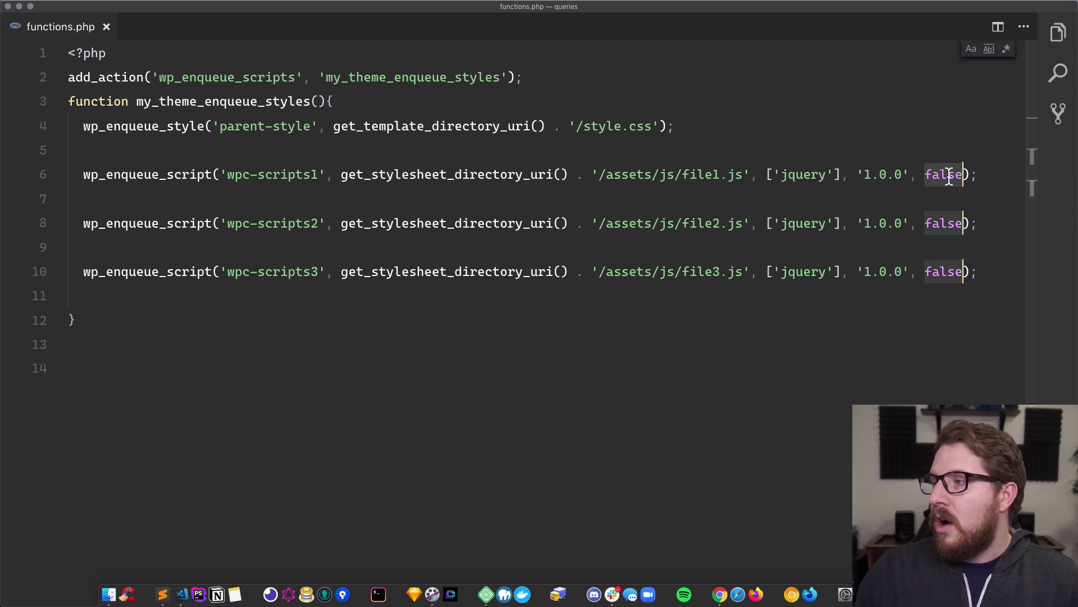
text(true)
key(Escape)
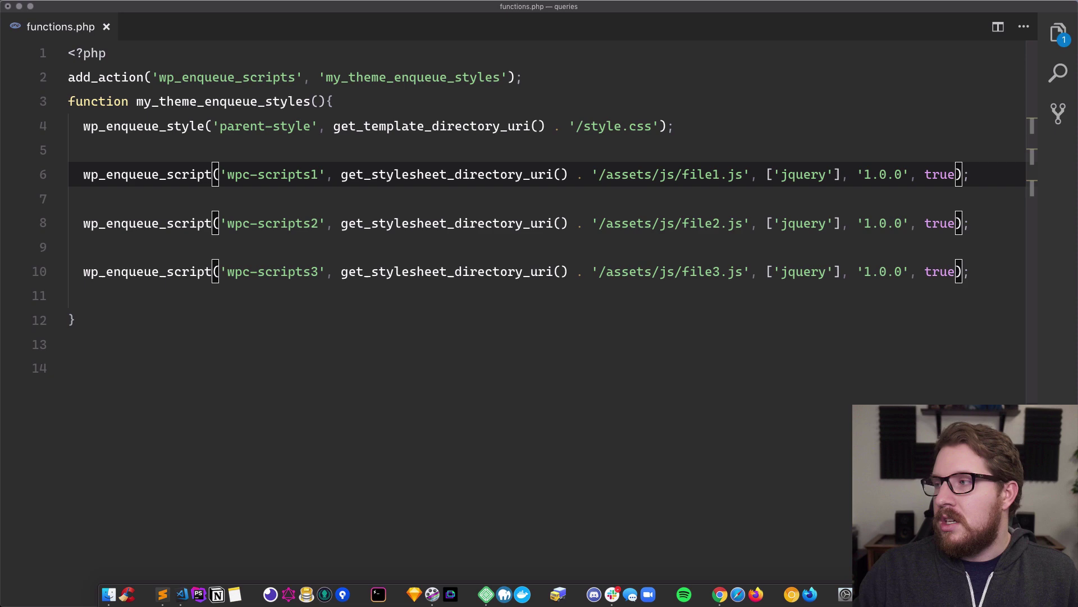
key(super+s)
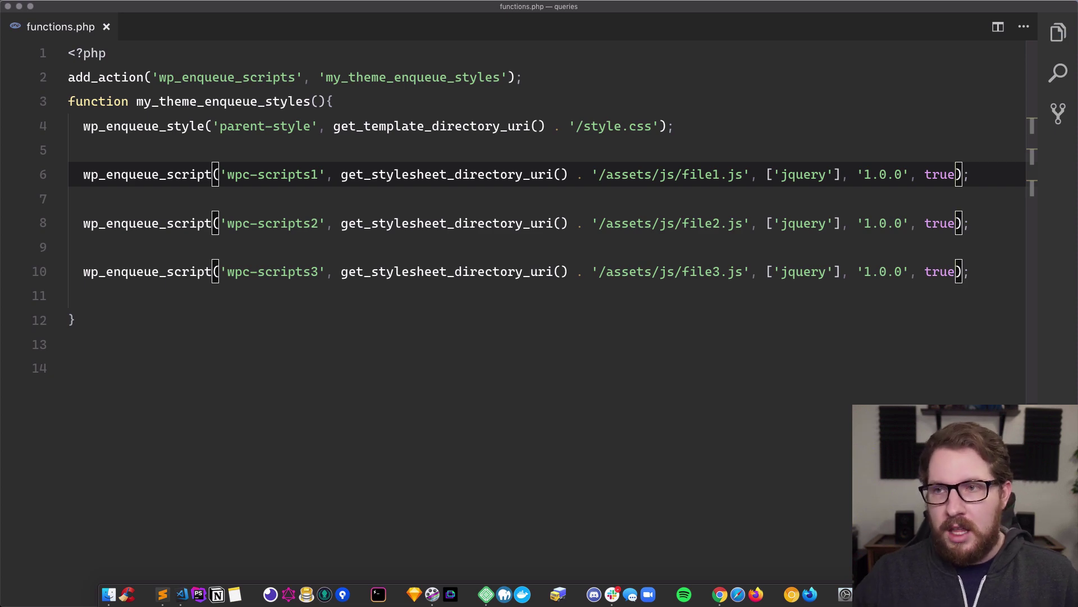
key(ctrl+Right)
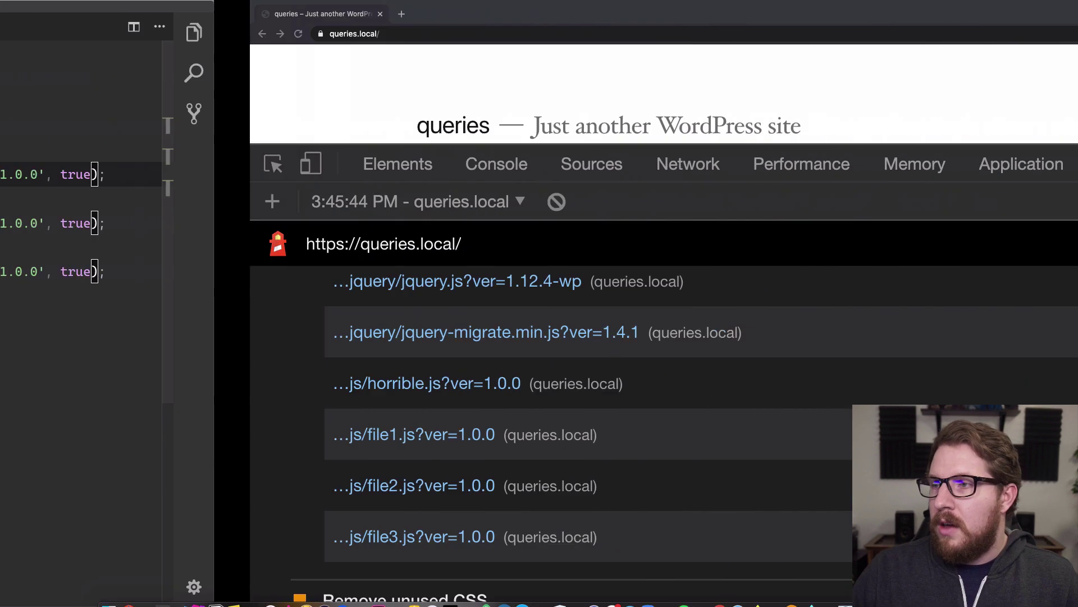
Clear the old report and rerun the Lighthouse audit on queries.local.
click(307, 201)
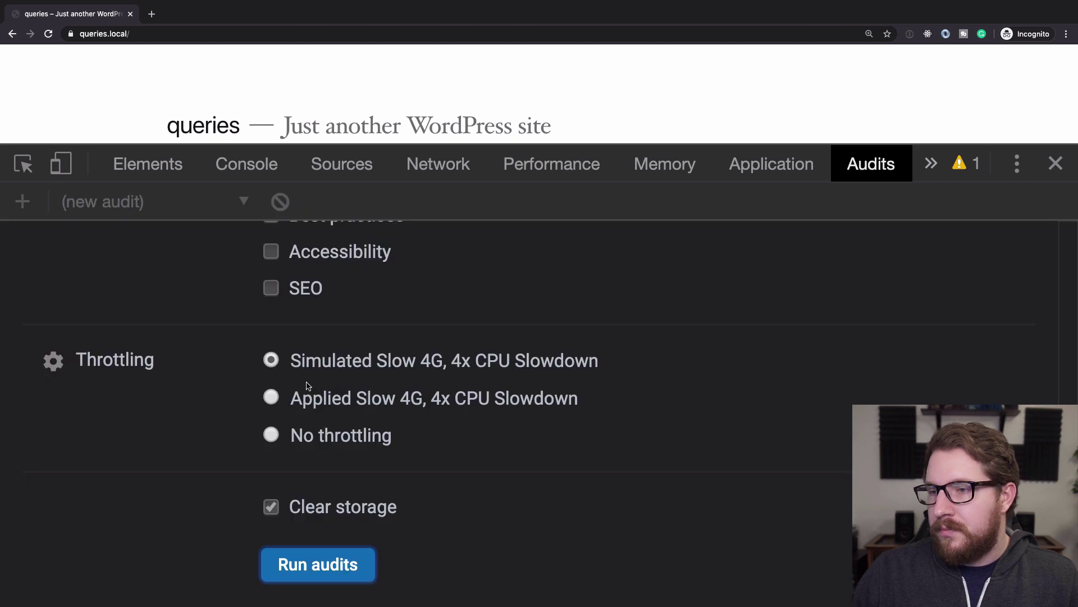
click(330, 573)
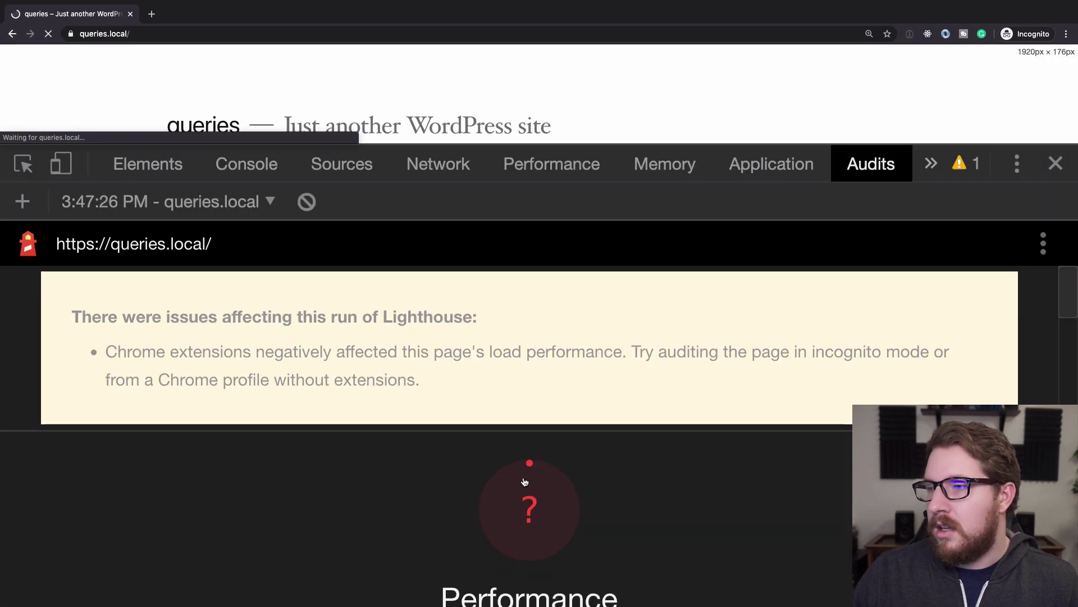
scroll(523, 486, down, 5)
scroll(523, 486, down, 15)
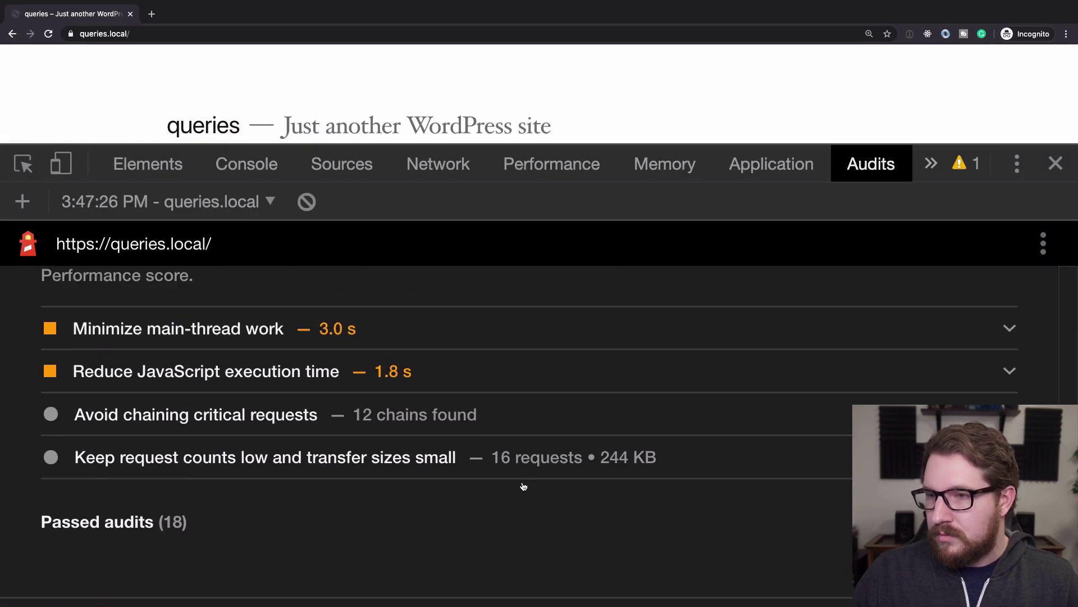
scroll(523, 486, up, 1)
Capture the render-blocking URL table, then view the file1–file3 script tags in the Elements DOM.
click(446, 339)
scroll(445, 339, down, 10)
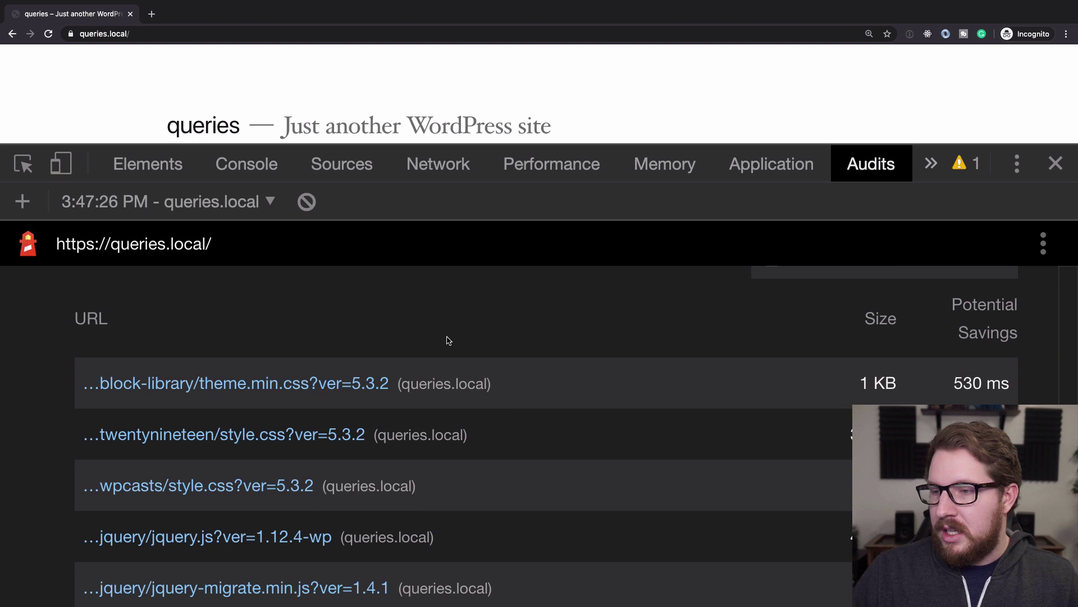
scroll(448, 341, up, 5)
scroll(448, 339, down, 3)
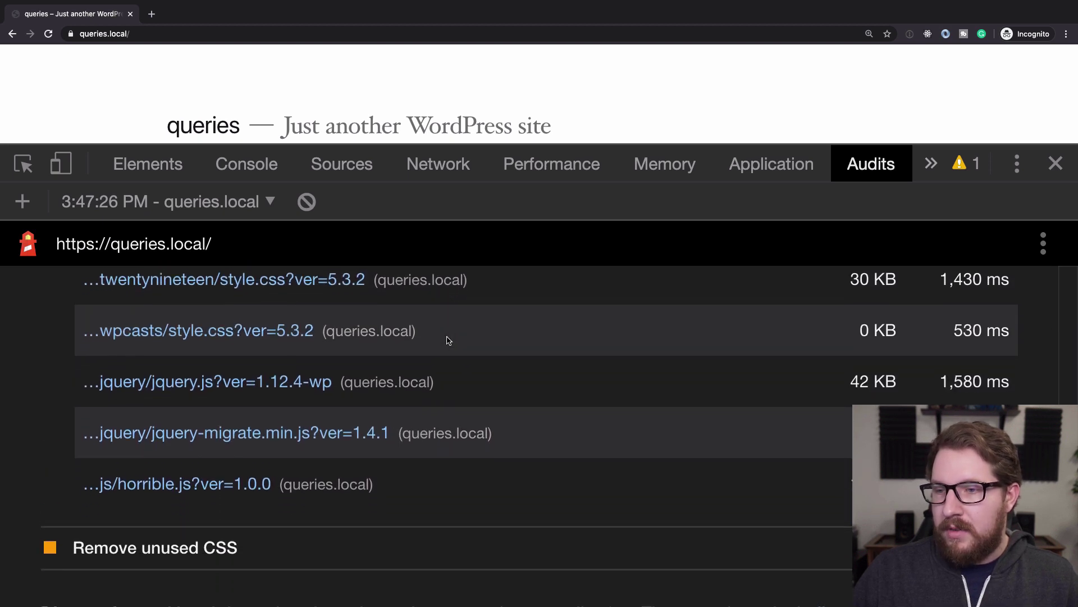
key(super+shift+4)
drag(56, 347, 576, 517)
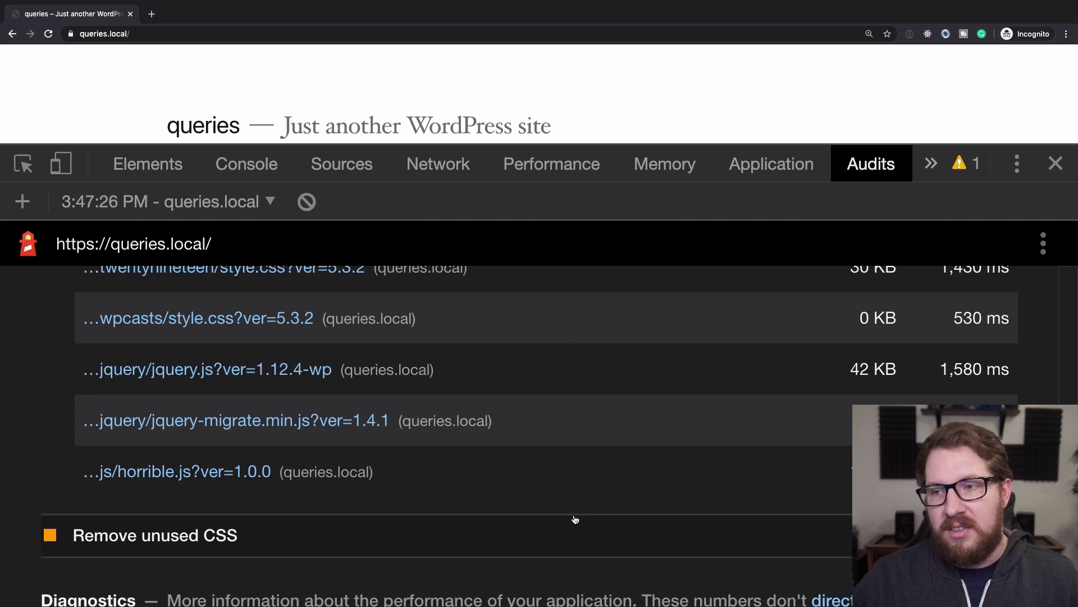
click(148, 163)
scroll(287, 358, down, 3)
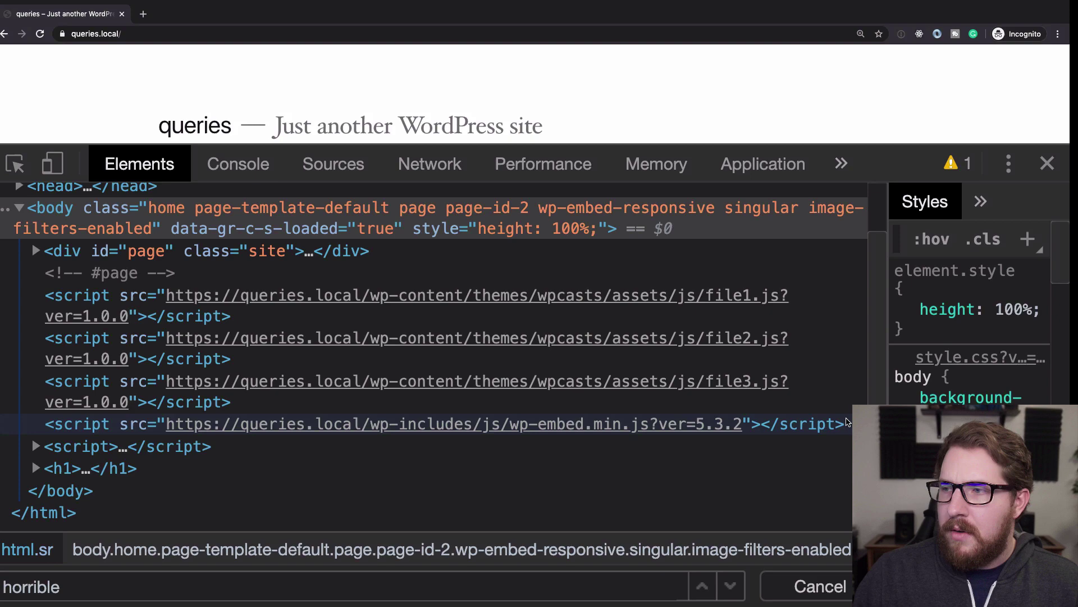
Place the caret on the file3 enqueue line in functions.php, then return to Chrome.
key(ctrl+Left)
click(622, 272)
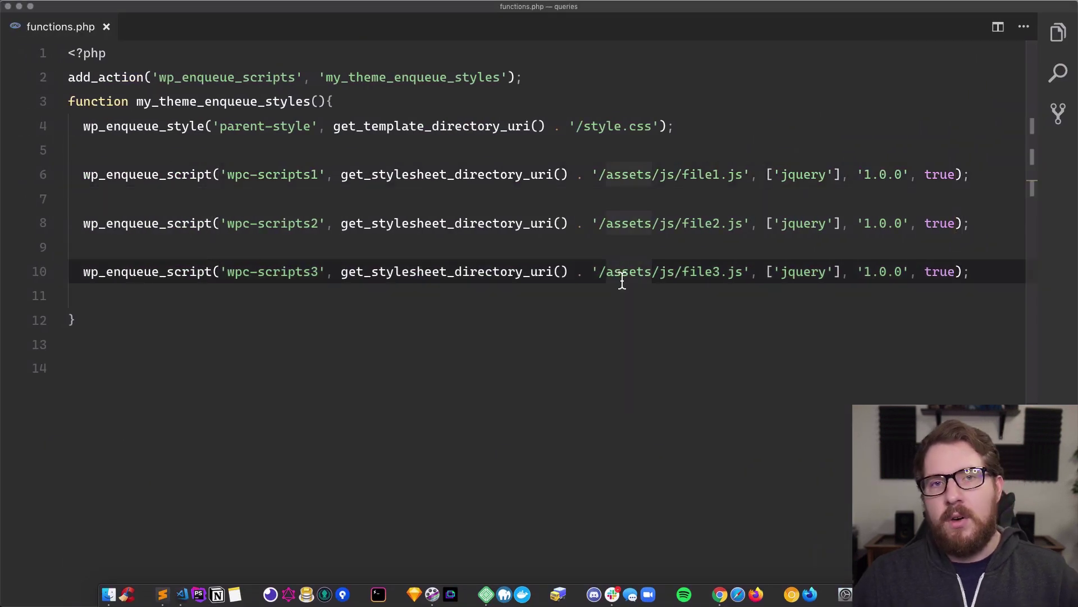
key(ctrl+Right)
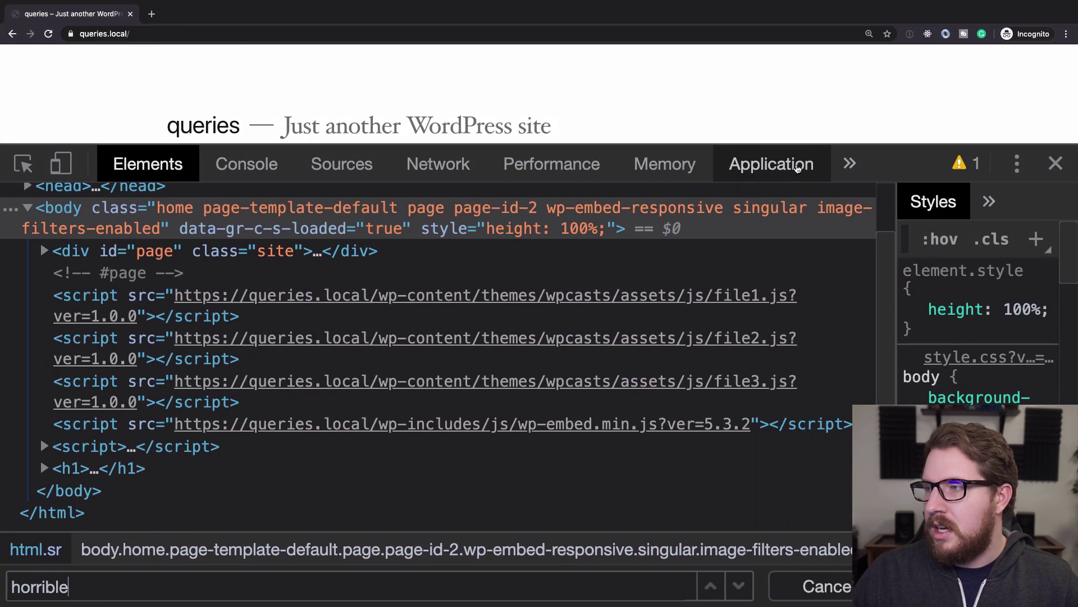
Reopen the Lighthouse report from the overflow menu and highlight horrible.js among render-blocking URLs.
click(850, 163)
click(855, 196)
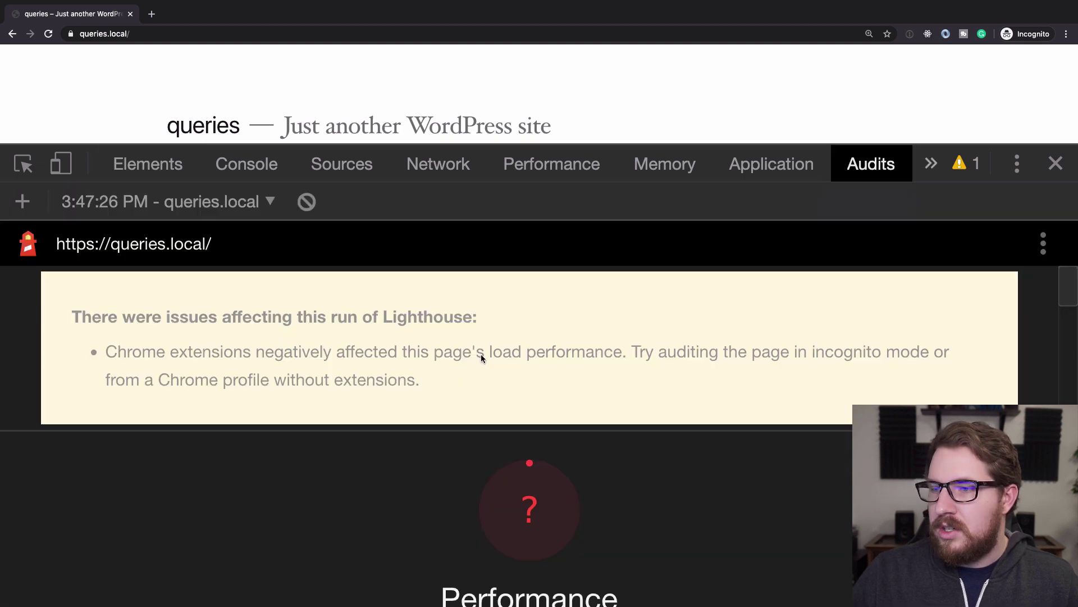
scroll(482, 357, down, 5)
scroll(482, 358, down, 10)
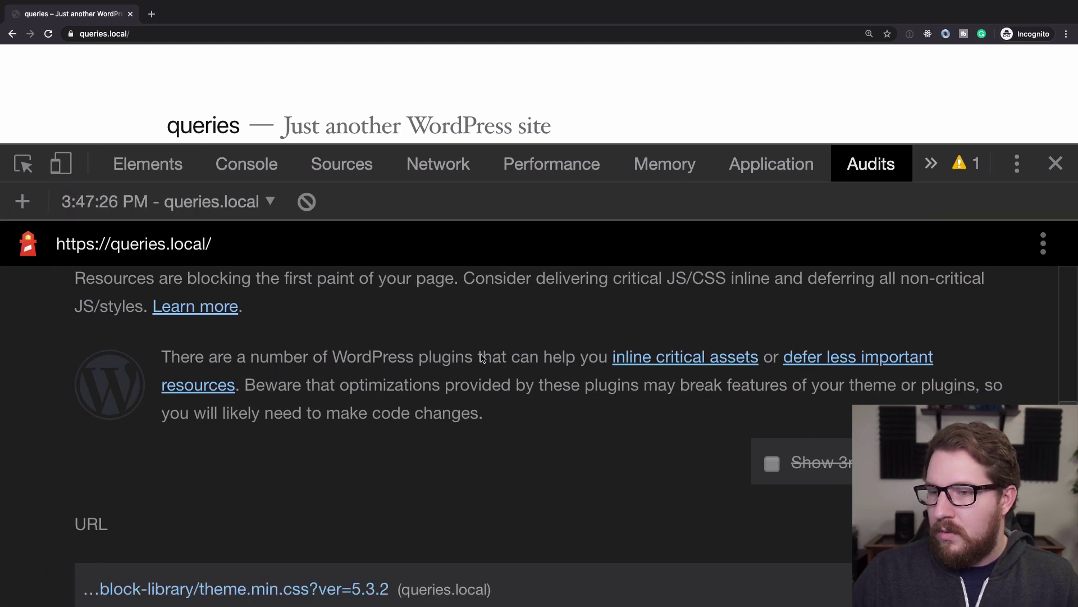
scroll(482, 358, down, 3)
click(50, 372)
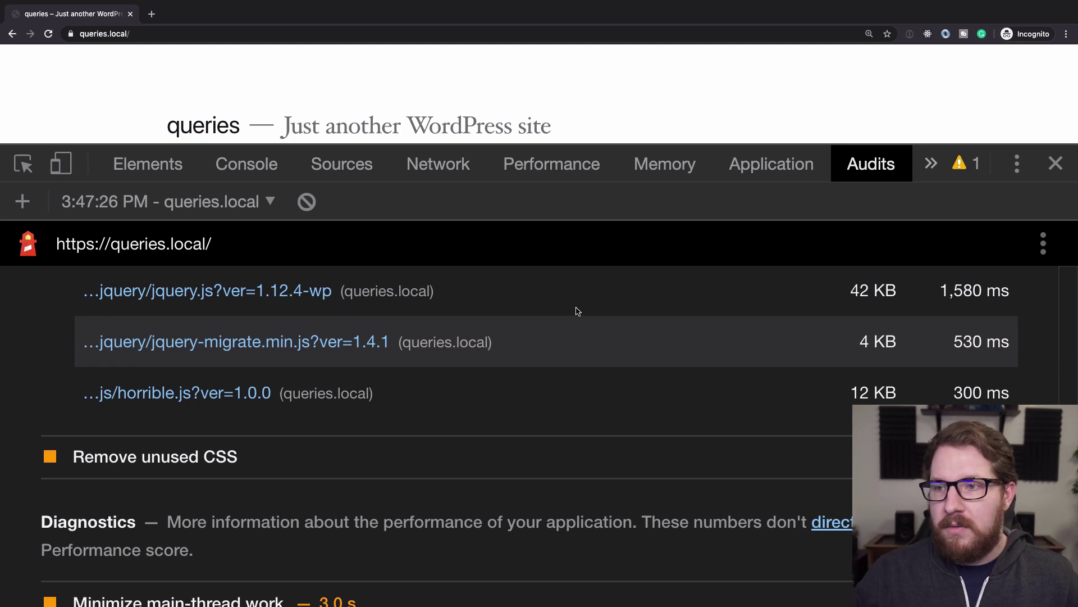
key(ctrl+Left)
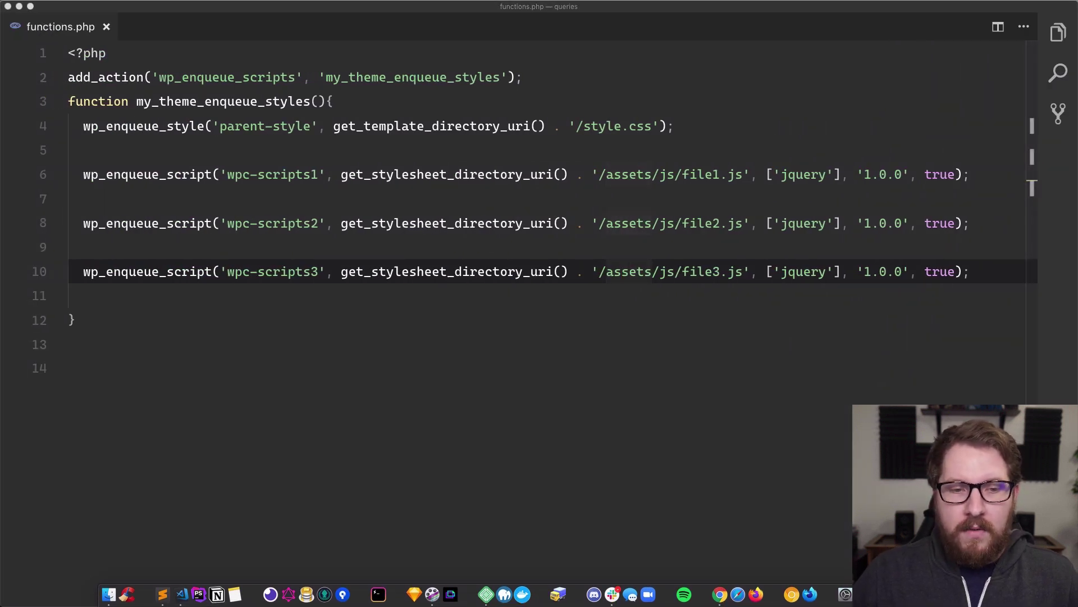
Paste and uncomment the defer_parsing_of_js filter below the enqueue function, then capture it.
key(Down)
key(Down)
key(Down)
key(Down)
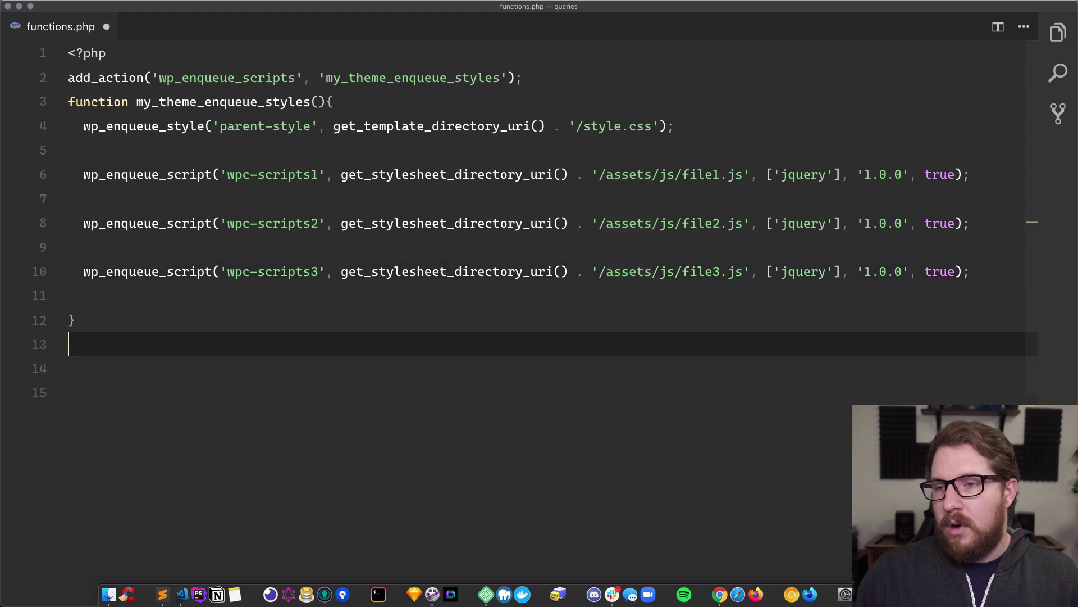
text(// function defer_parsing_of_js($url) // { //   if (is_admin()) return $url; //don't break WP Admin //   if (false === strpos($url, '.js')) return $url; //   if (strpos($url, 'jquery.js')) return $url; //   return str_replace(' src', ' defer src', $url); // } // add_filter('script_loader_tag', 'defer_parsing_of_js', 10);)
shift+click(76, 369)
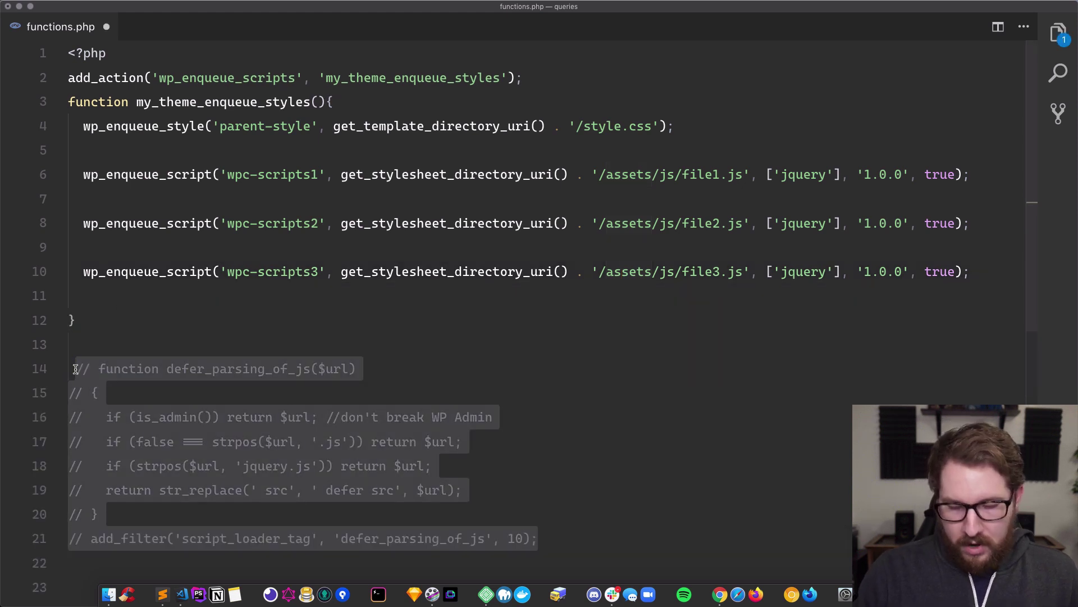
key(super+slash)
click(77, 374)
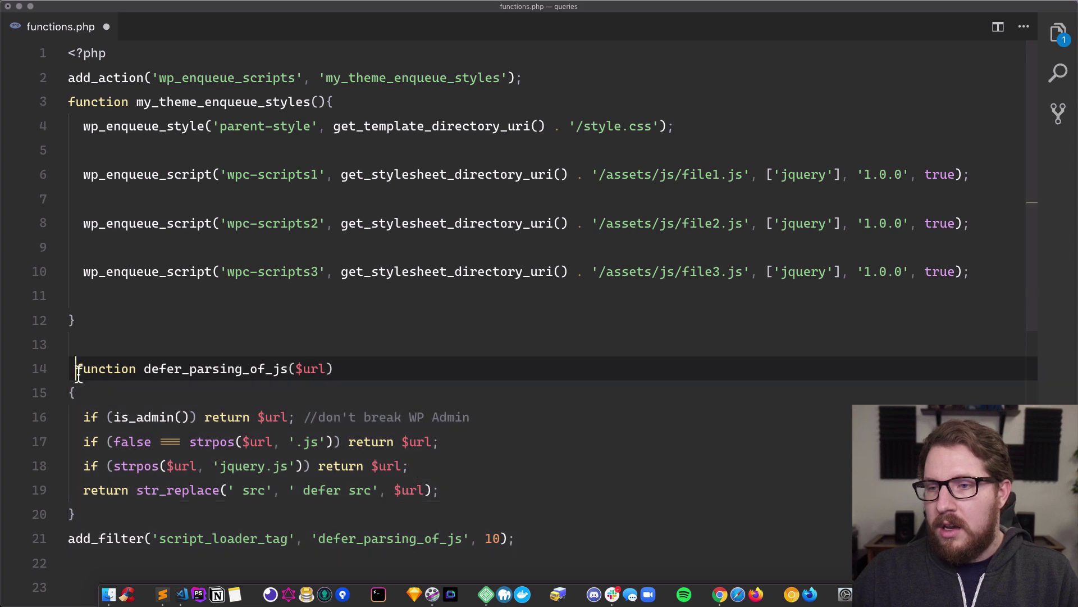
key(BackSpace)
scroll(77, 373, down, 10)
scroll(77, 373, up, 5)
key(super+shift+4)
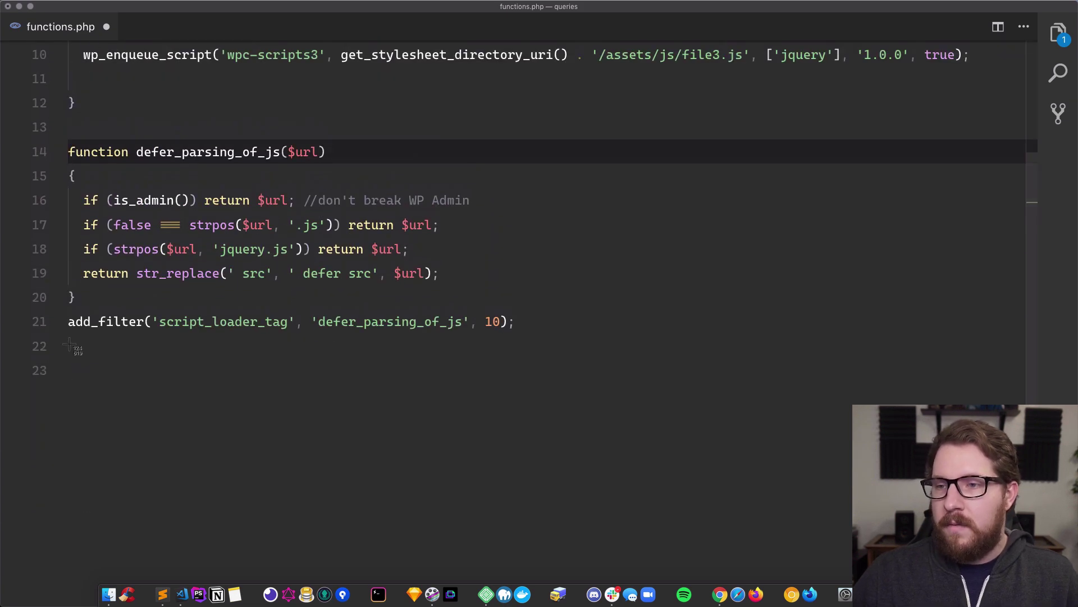
drag(65, 306, 549, 350)
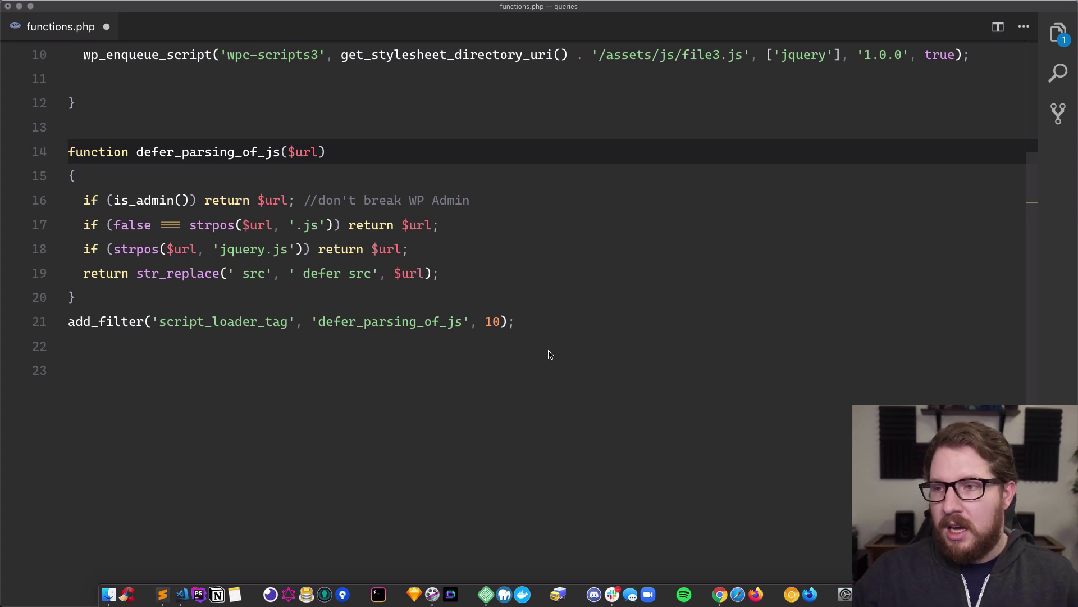
Select the file1.js script tag in Chrome's Elements panel.
key(ctrl+Right)
click(148, 163)
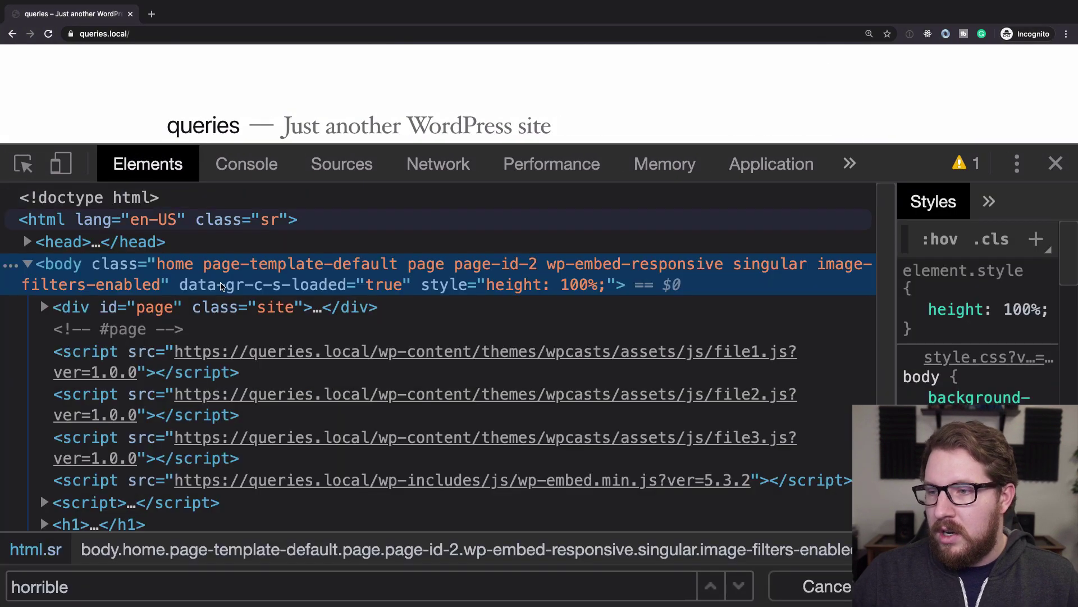
click(87, 360)
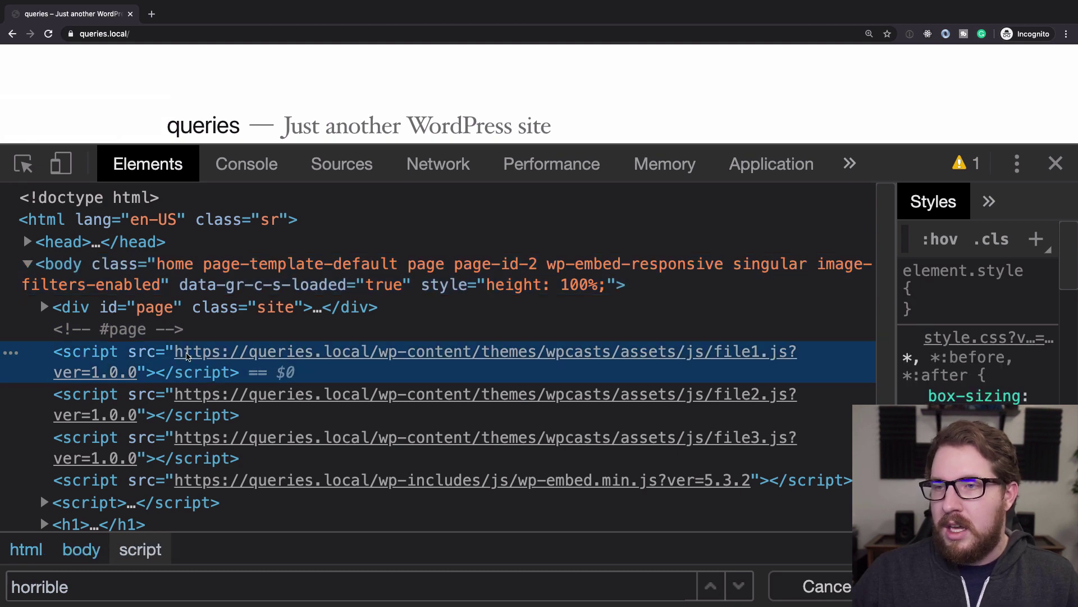
Go through the is_admin, non-.js and jquery.js exception lines, edit the src string, and save.
key(ctrl+Left)
click(410, 203)
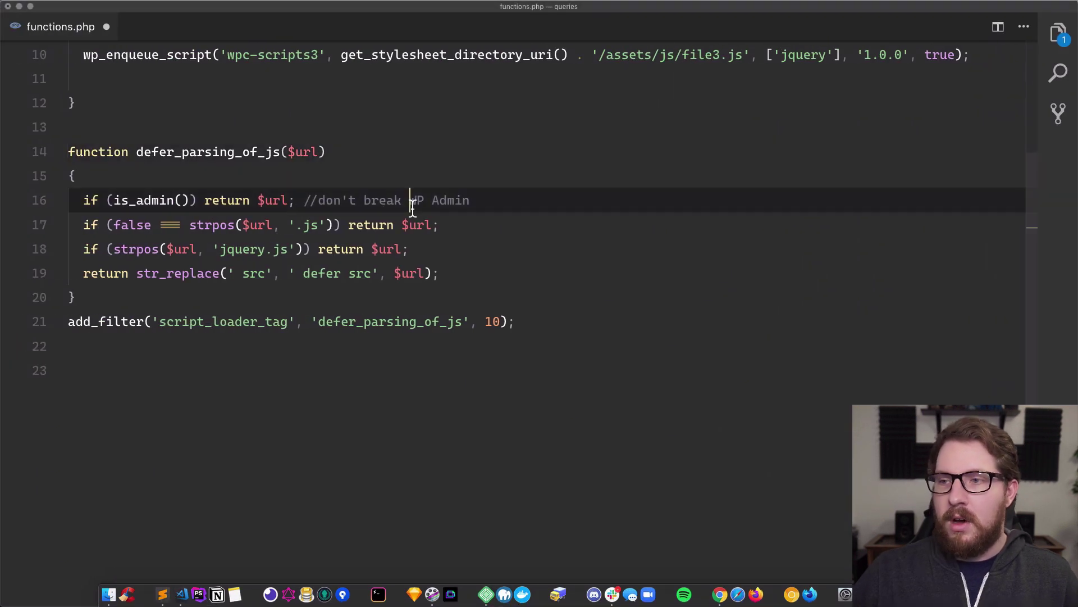
drag(79, 205, 258, 204)
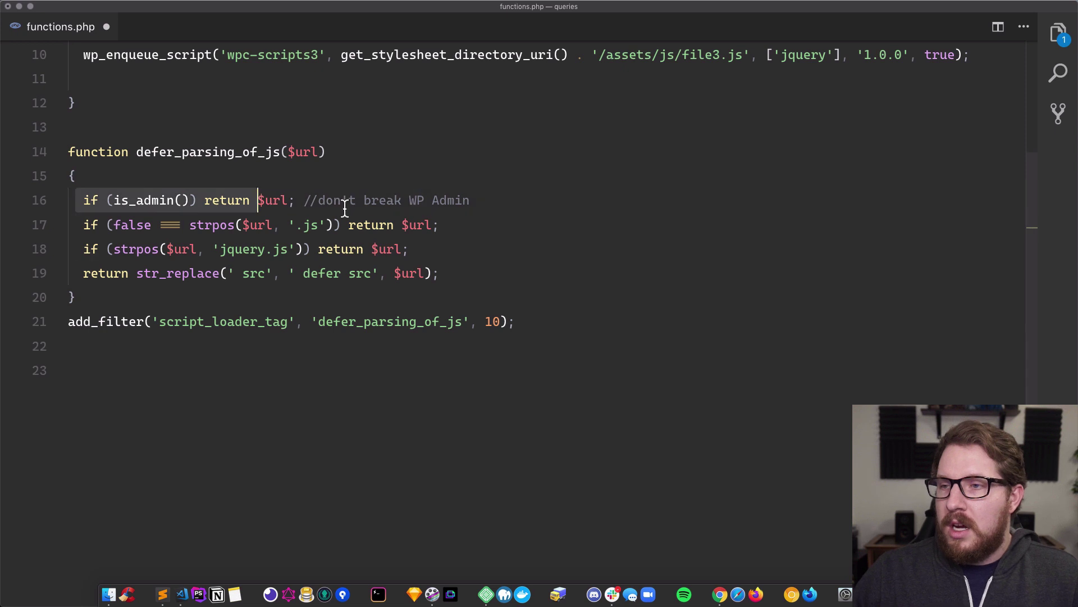
drag(345, 209, 501, 207)
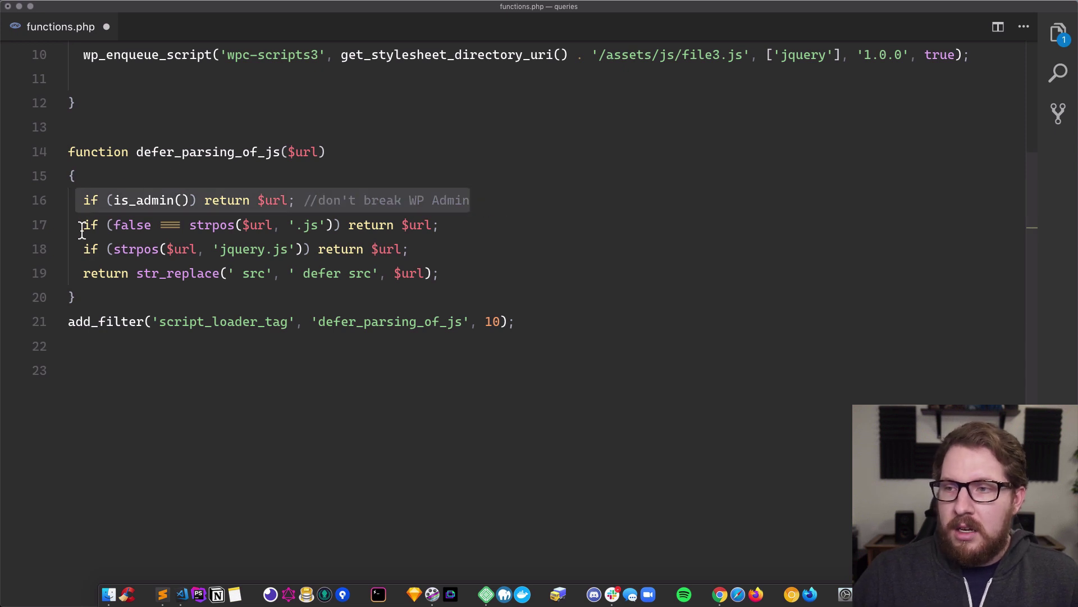
drag(81, 230, 528, 232)
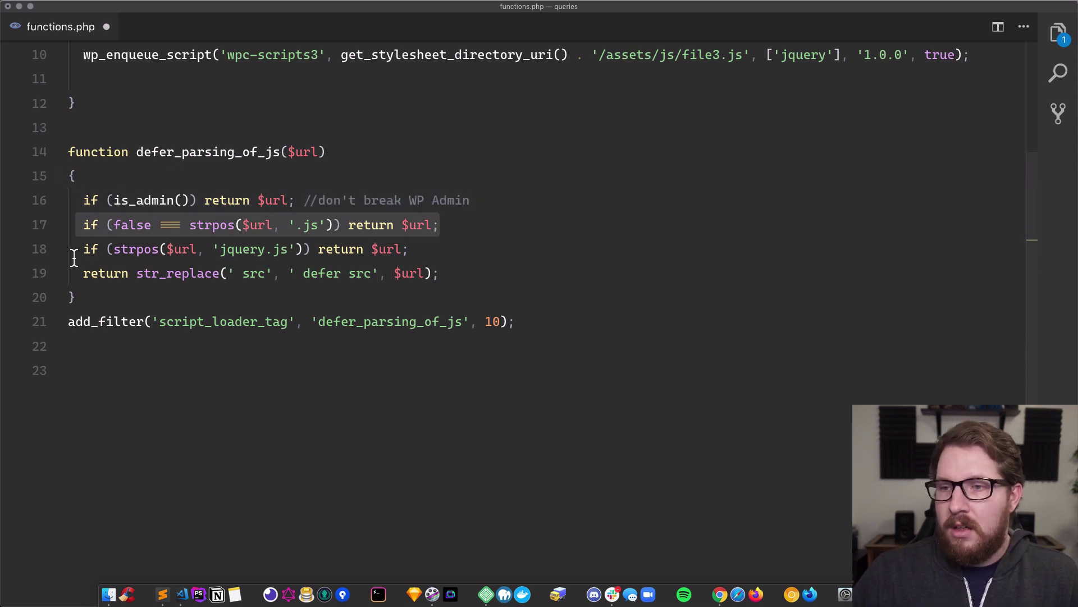
drag(76, 251, 501, 255)
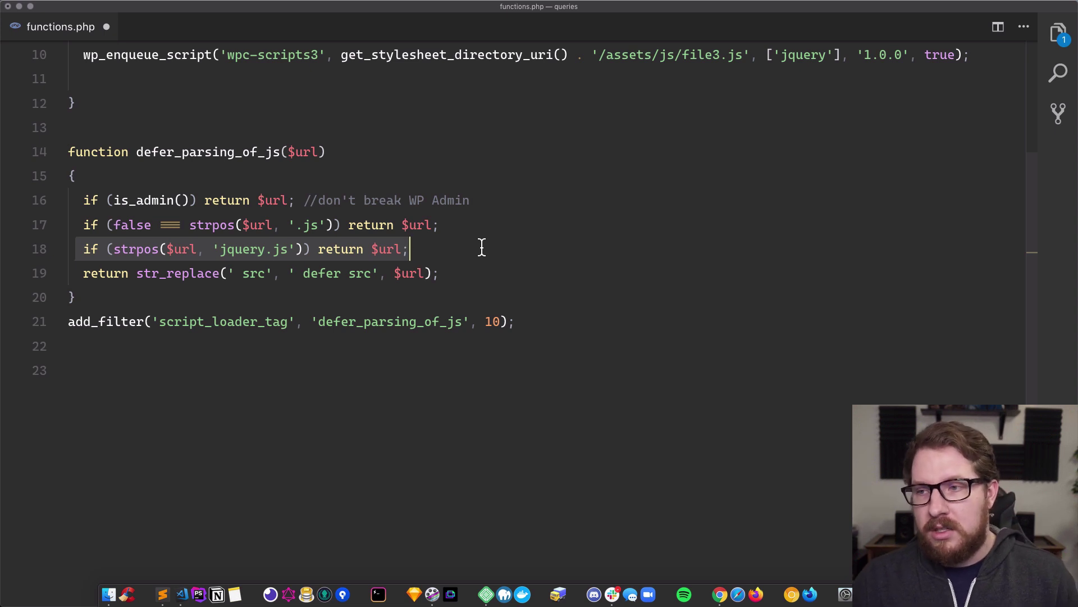
scroll(337, 253, down, 2)
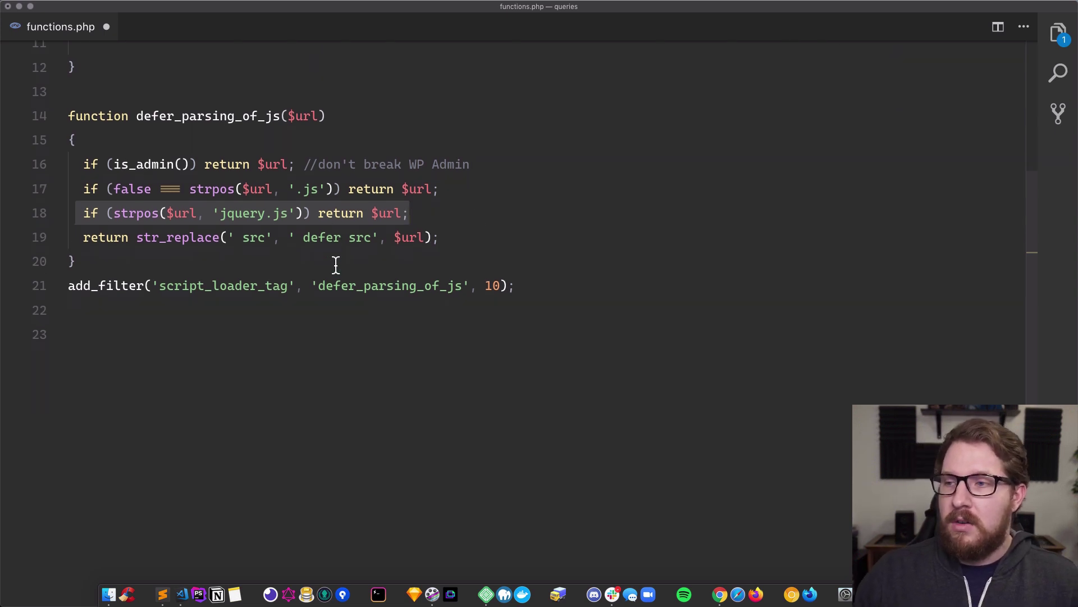
click(236, 238)
drag(239, 241, 375, 247)
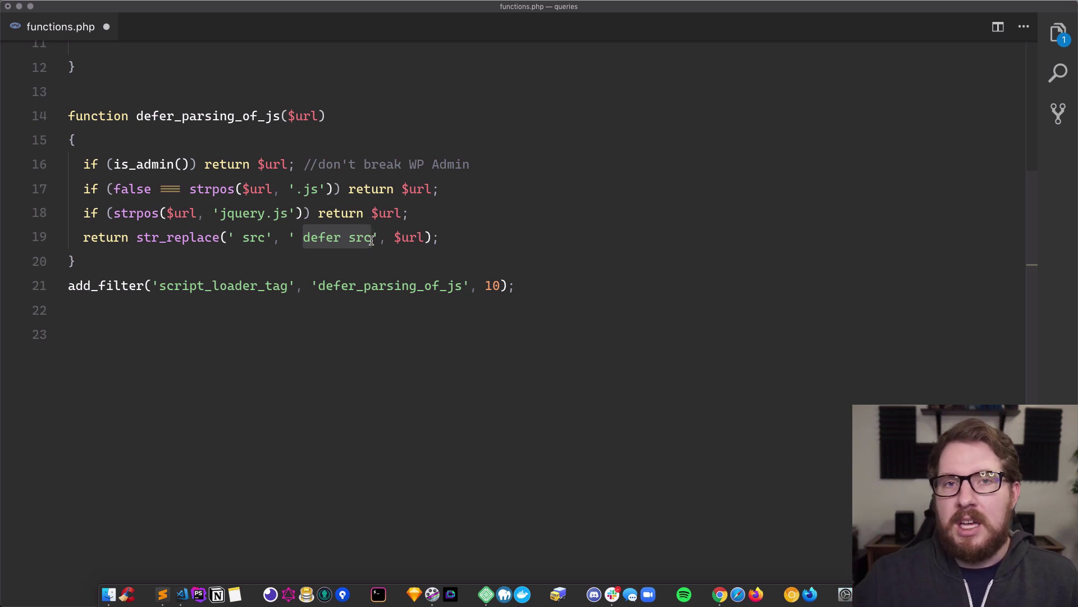
key(super+s)
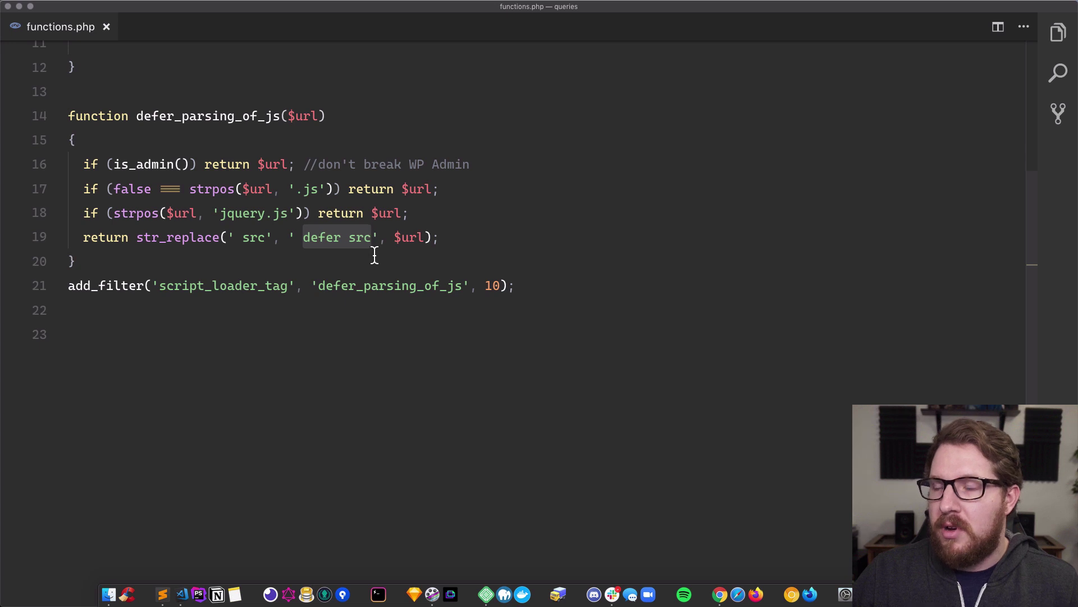
scroll(401, 211, up, 5)
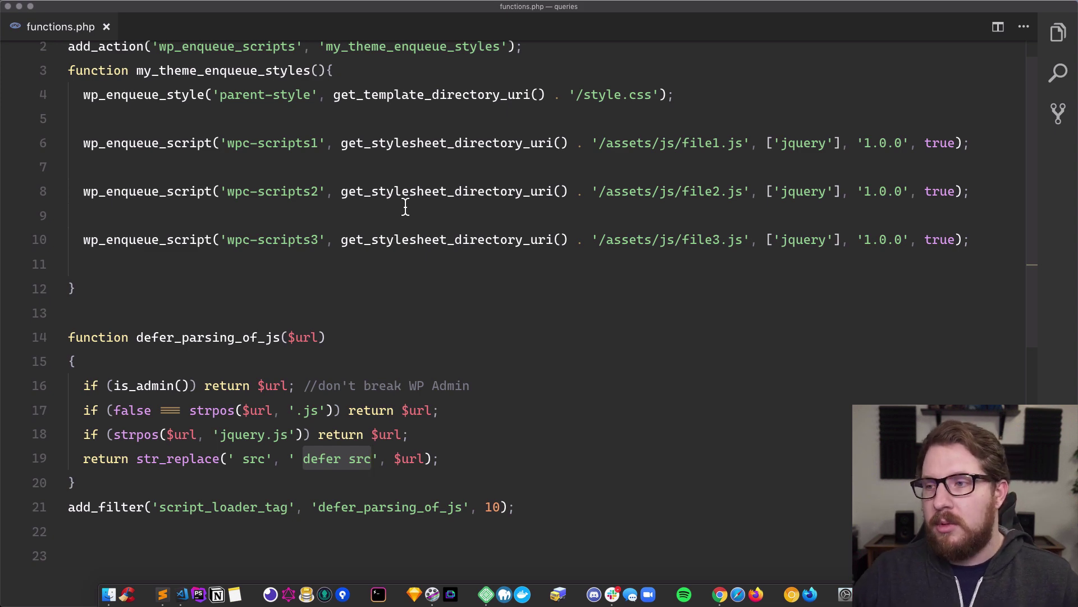
key(ctrl+Right)
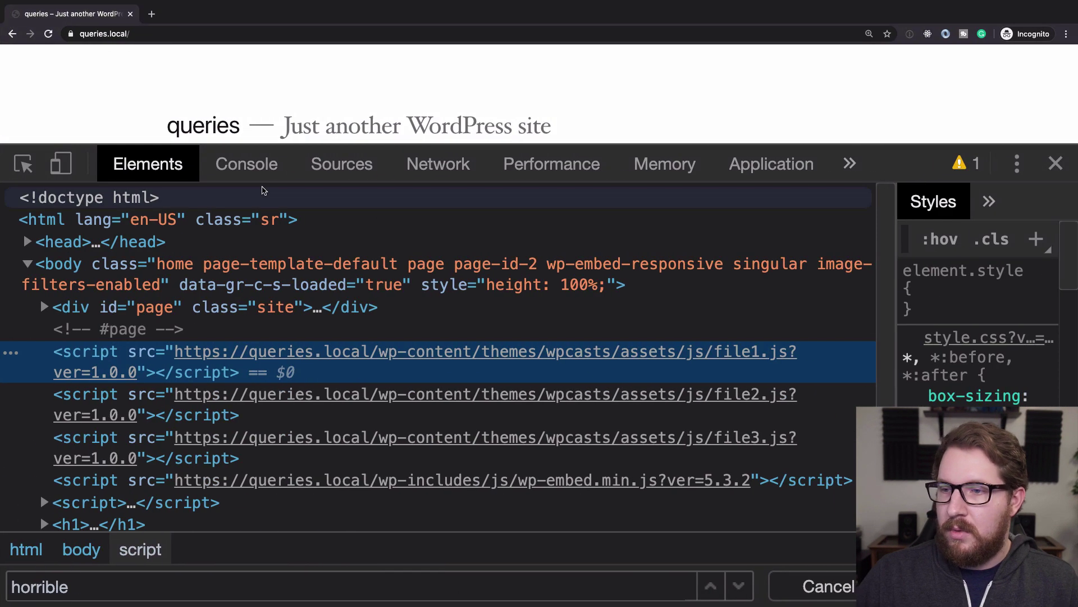
Reload the site and expand <head> in the Elements panel to reveal its script tags.
key(super+r)
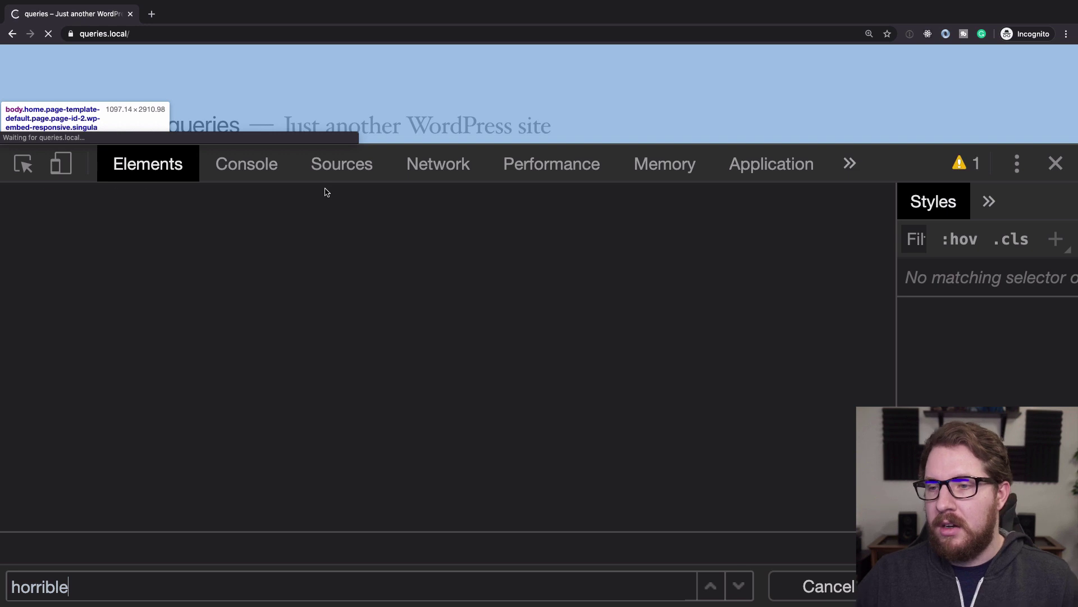
scroll(327, 314, down, 1)
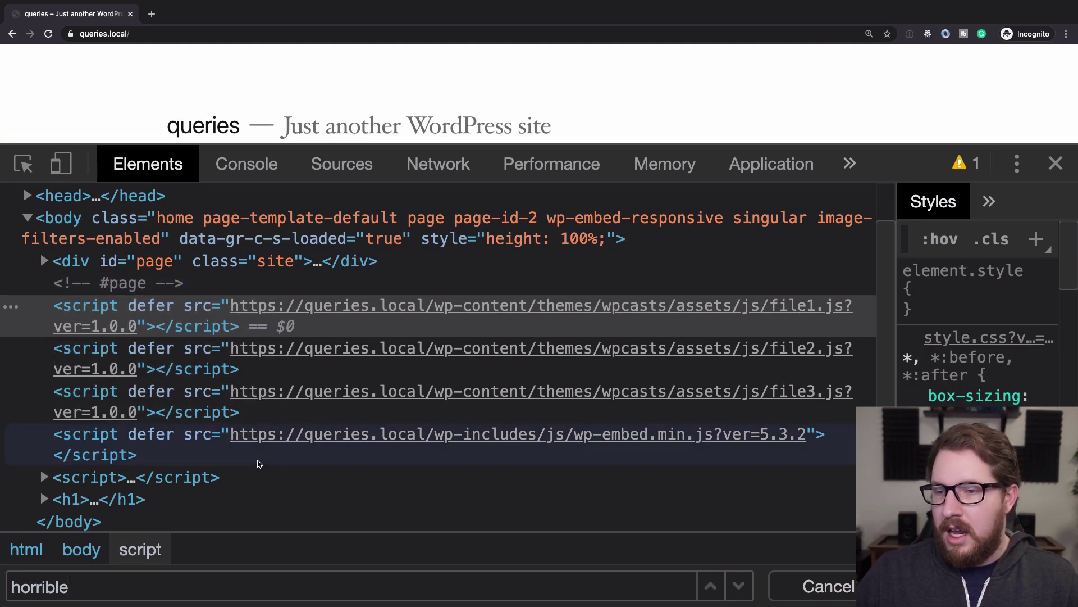
click(27, 196)
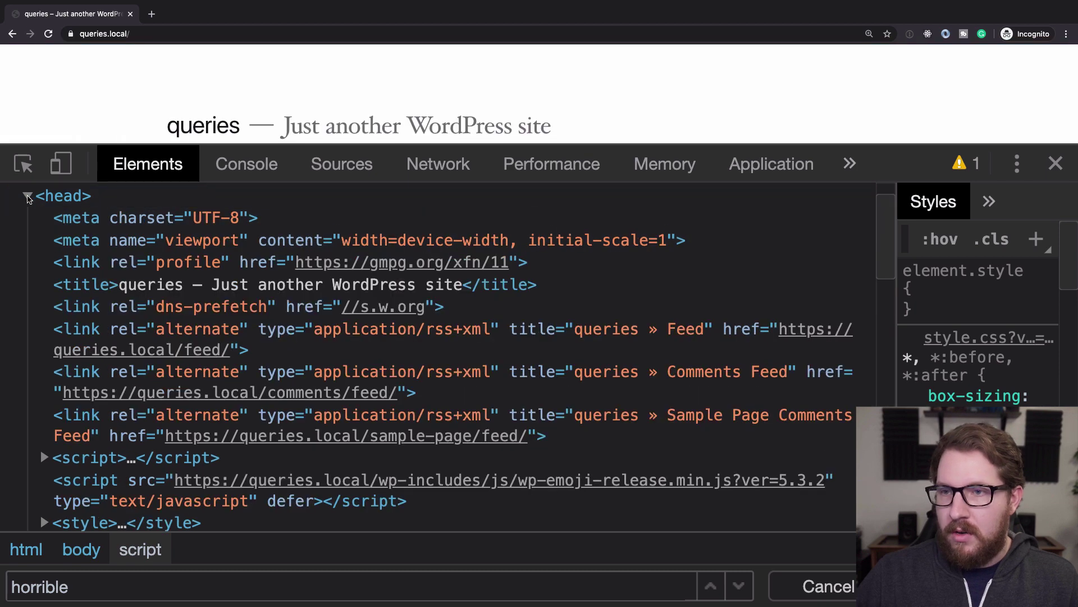
scroll(166, 326, down, 5)
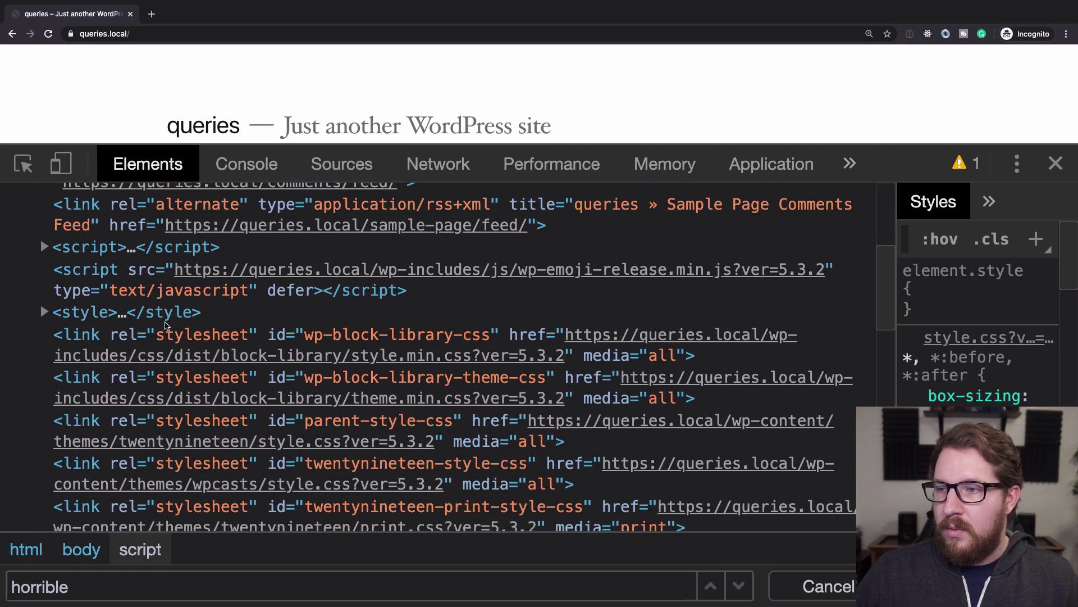
scroll(166, 326, down, 1)
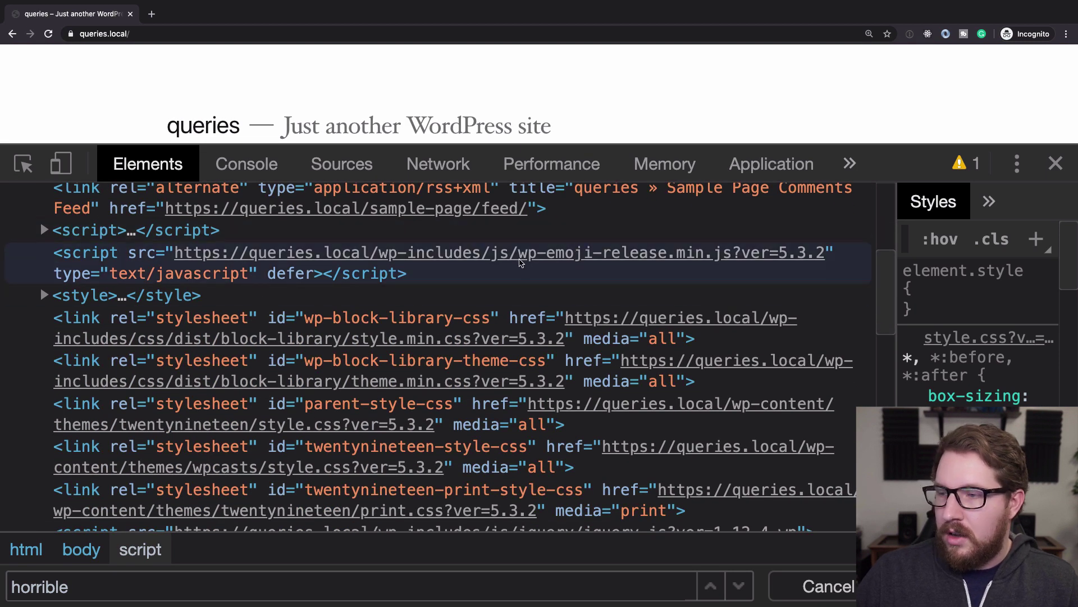
scroll(519, 263, down, 1)
scroll(394, 397, down, 2)
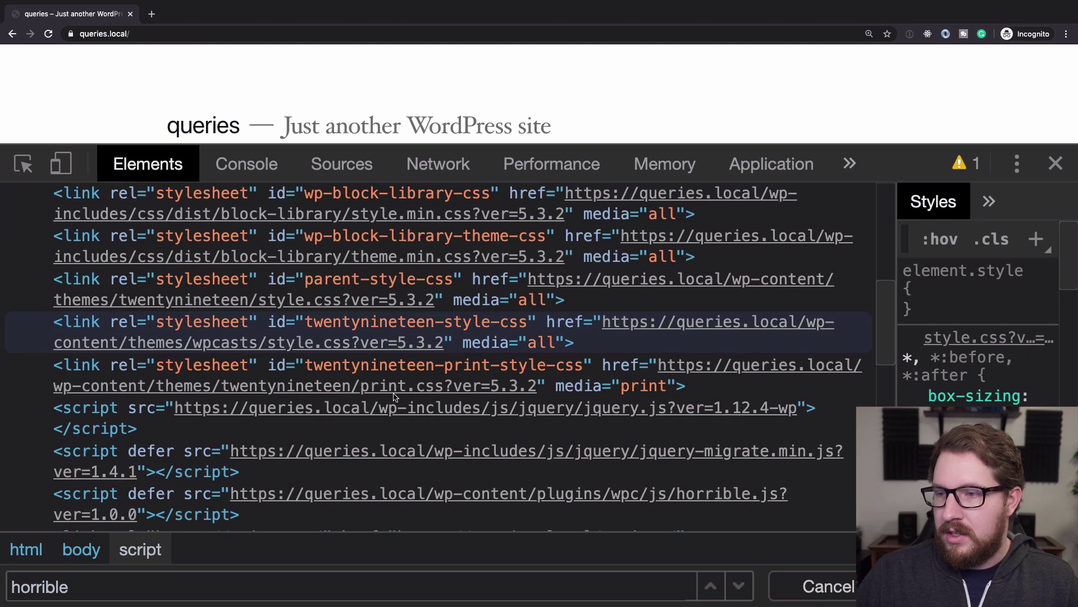
scroll(393, 397, down, 3)
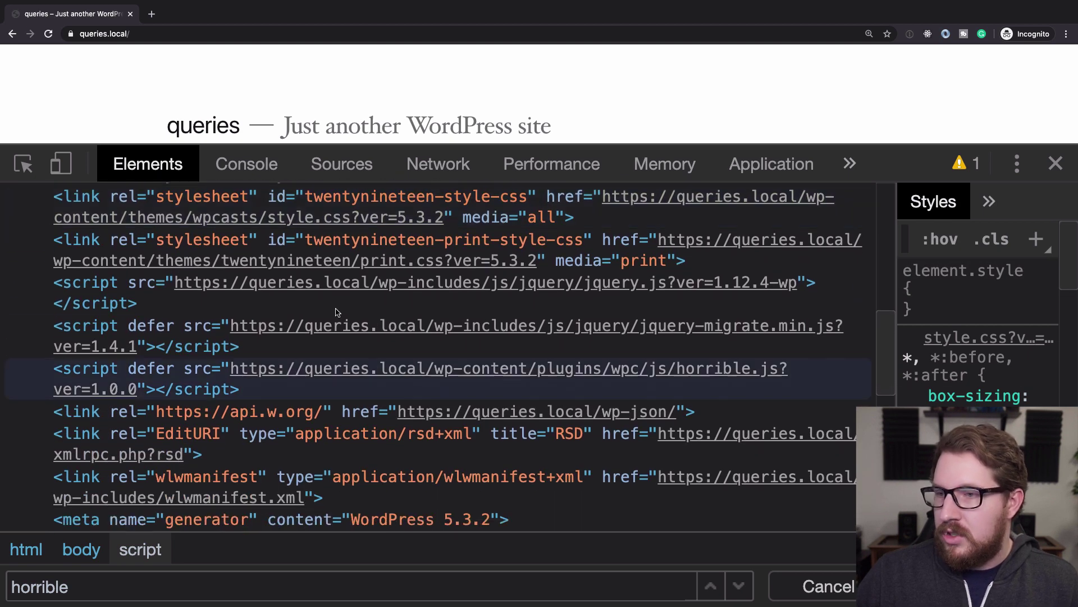
Inspect the undeferred jquery.js tag, then the jquery-migrate and deferred horrible.js script tags.
click(116, 294)
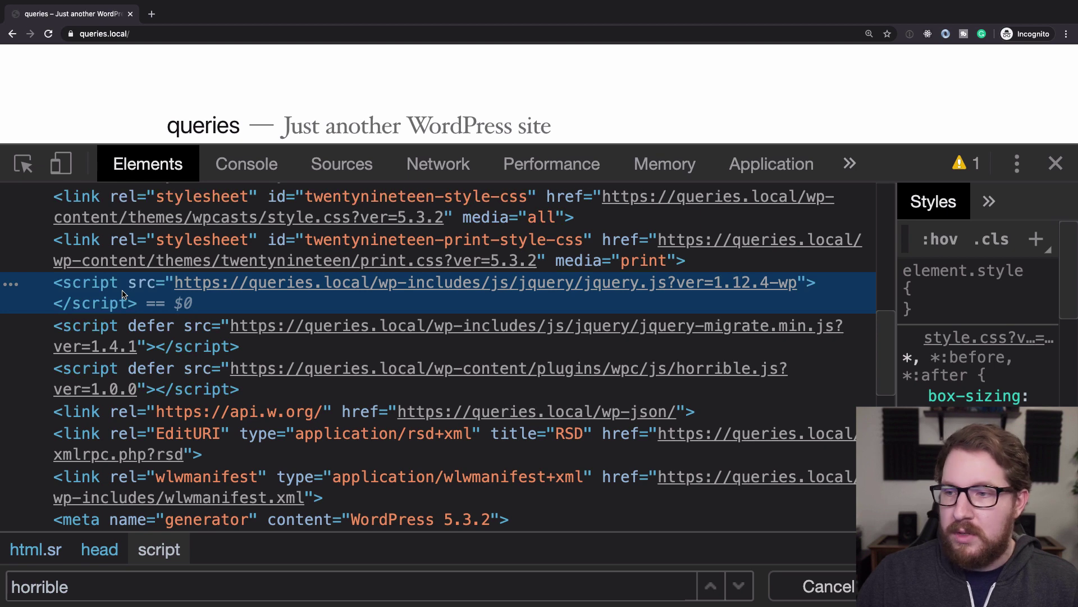
scroll(124, 293, down, 1)
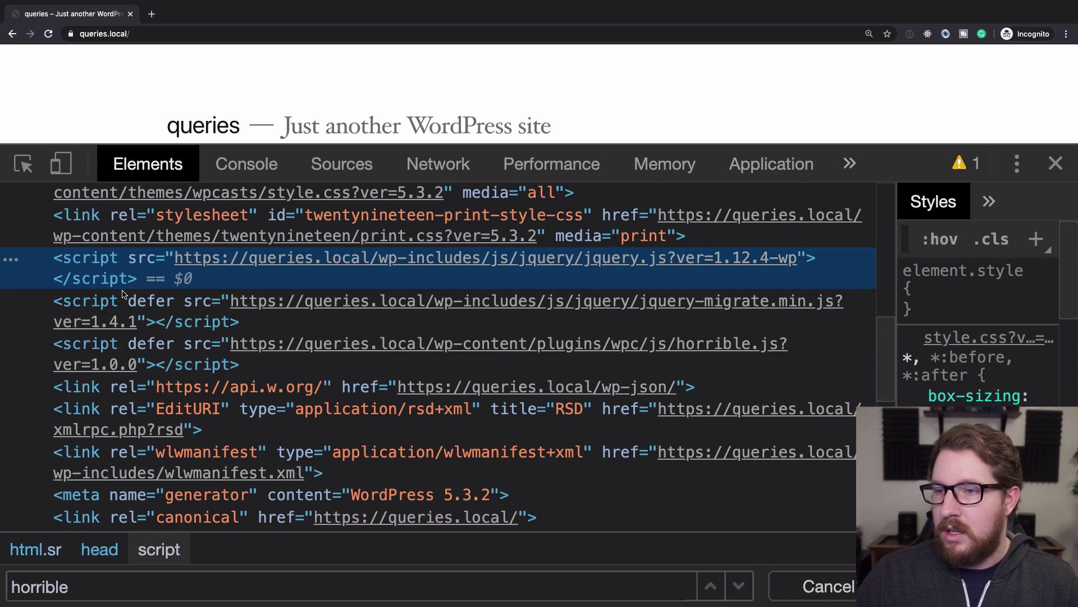
click(223, 315)
scroll(223, 316, down, 1)
click(158, 313)
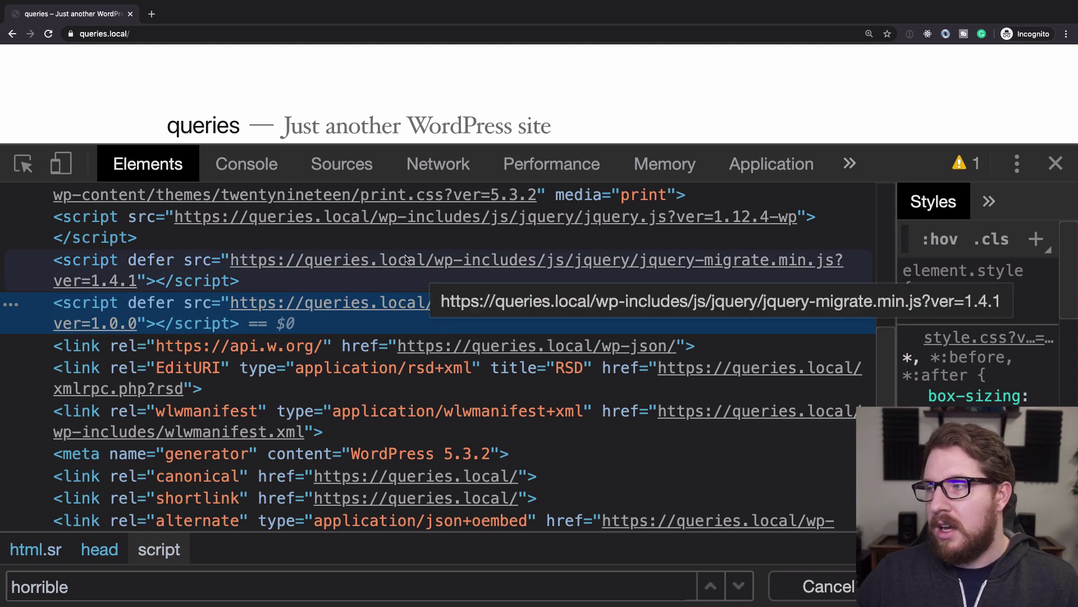
scroll(174, 327, down, 1)
Clear the old Lighthouse report in Audits and run a new audit of queries.local.
click(849, 164)
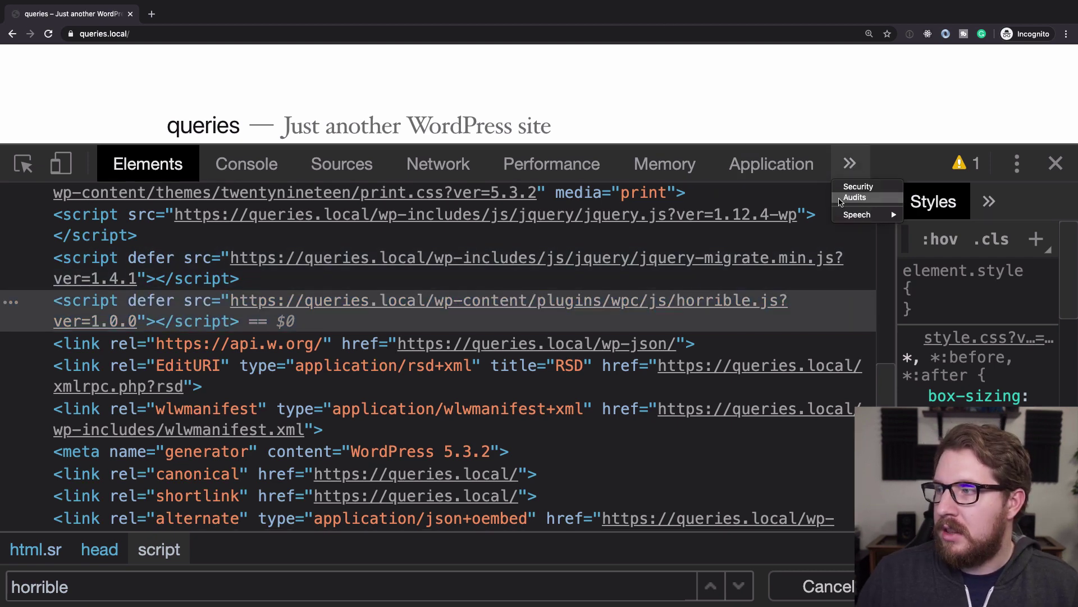
click(856, 197)
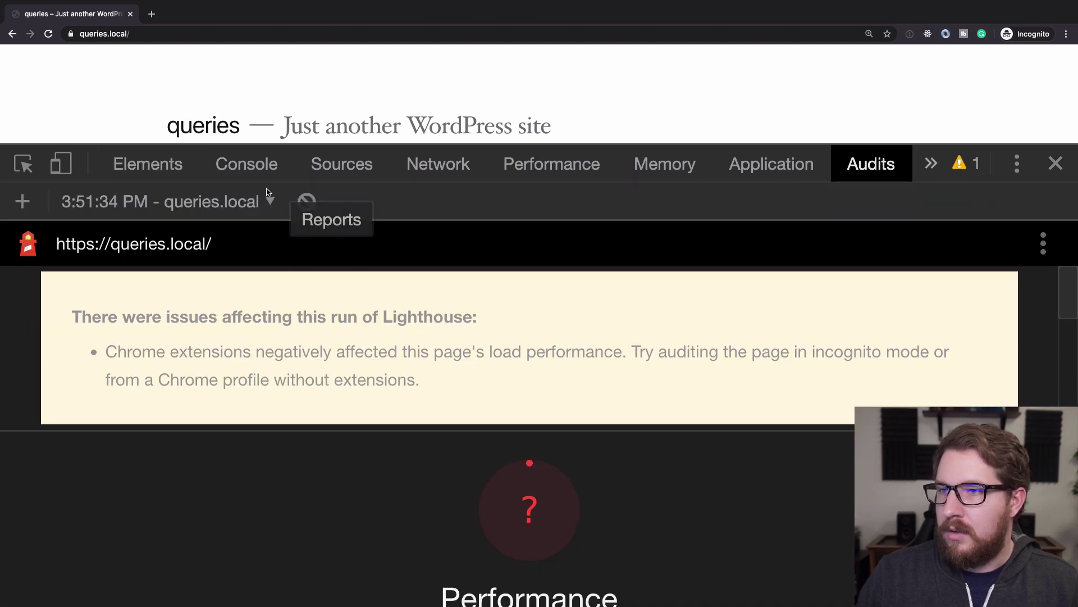
click(298, 202)
click(332, 562)
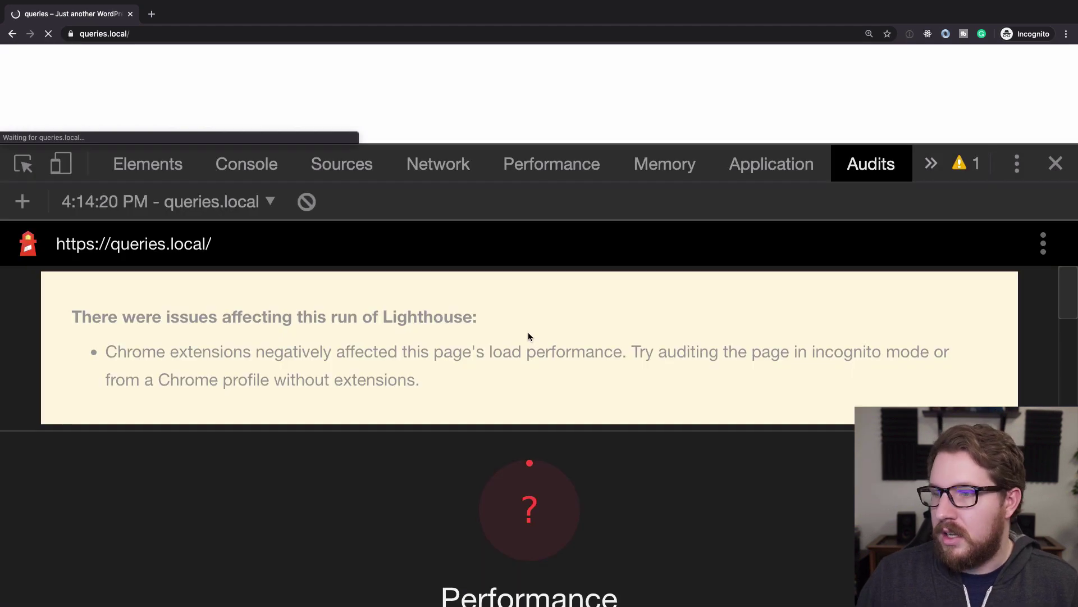
scroll(528, 335, down, 15)
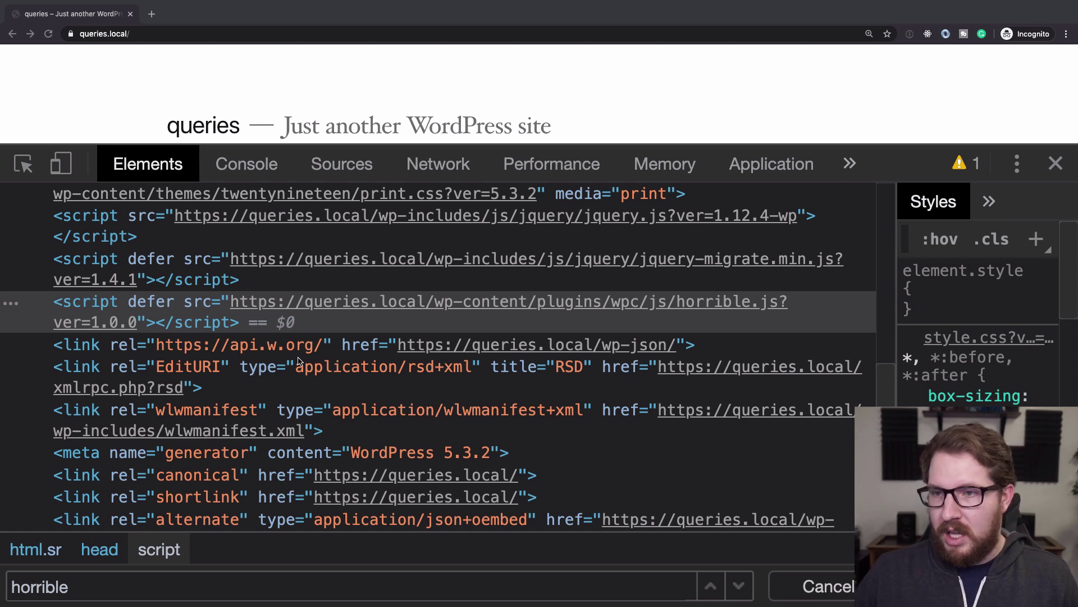
Reload with the Console showing JQMIGRATE, IM HORRIBLE, FILE 1–3, and screenshot those log lines.
click(227, 163)
key(super+r)
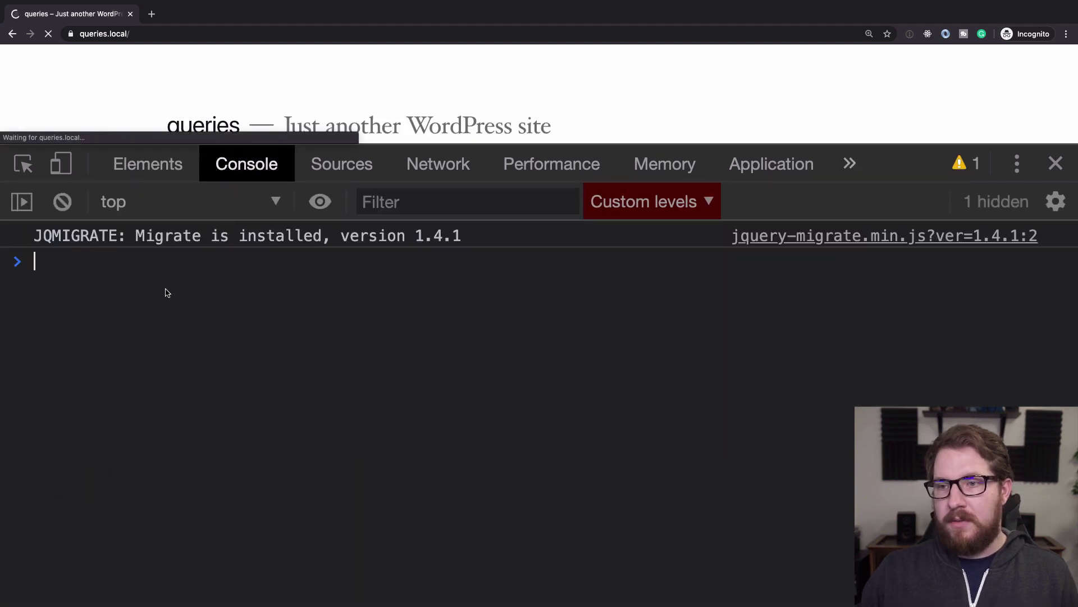
key(super+shift+4)
drag(21, 222, 241, 392)
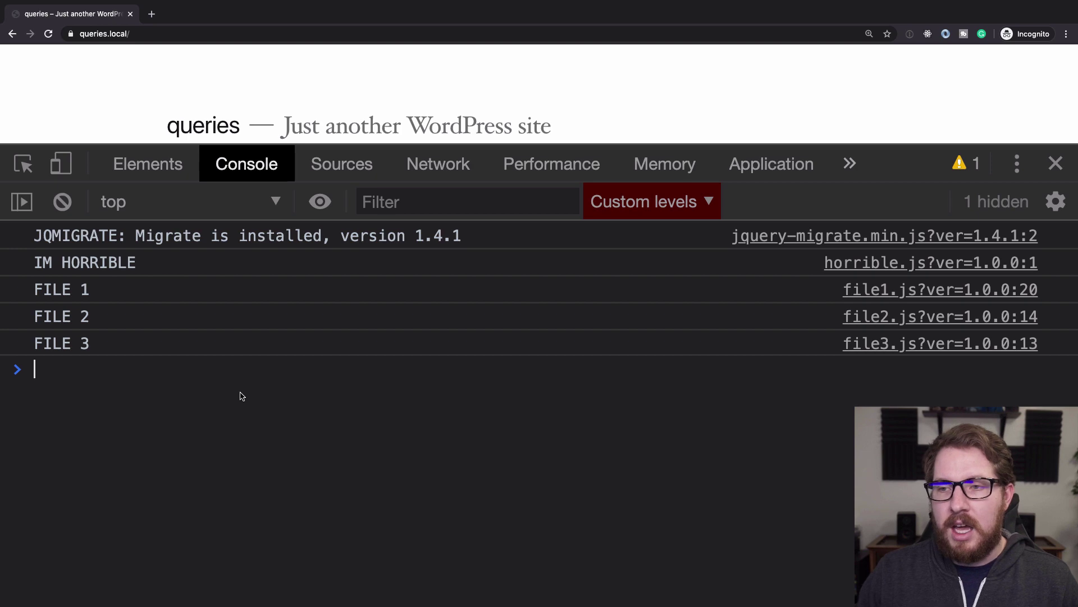
key(super+Tab)
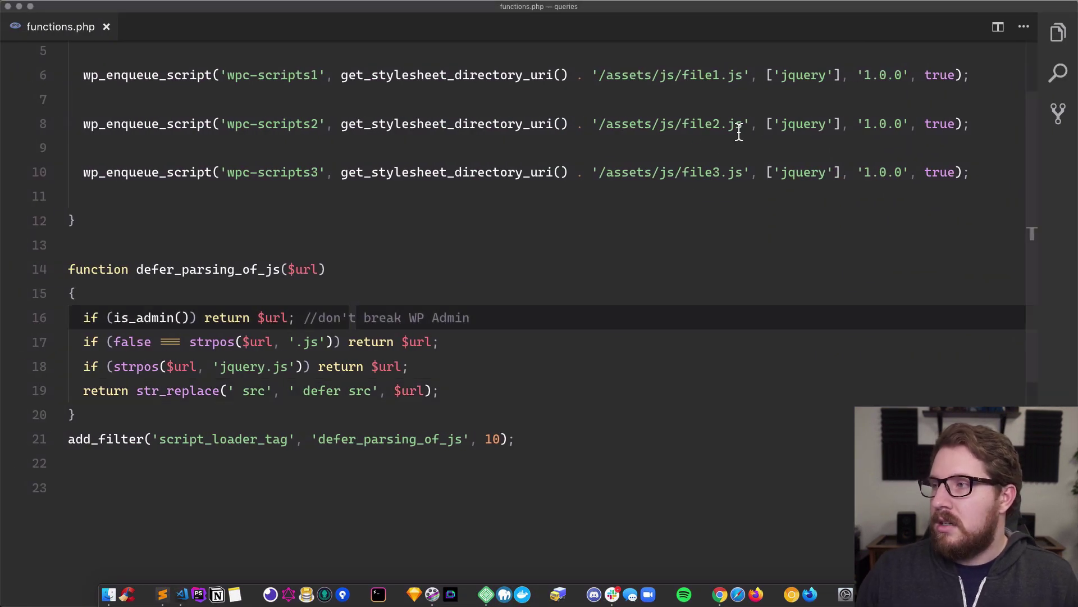
Add a file2.js exclusion beside jquery.js in functions.php, save it, and reload the site in Chrome.
drag(743, 124, 687, 135)
key(super+c)
click(410, 367)
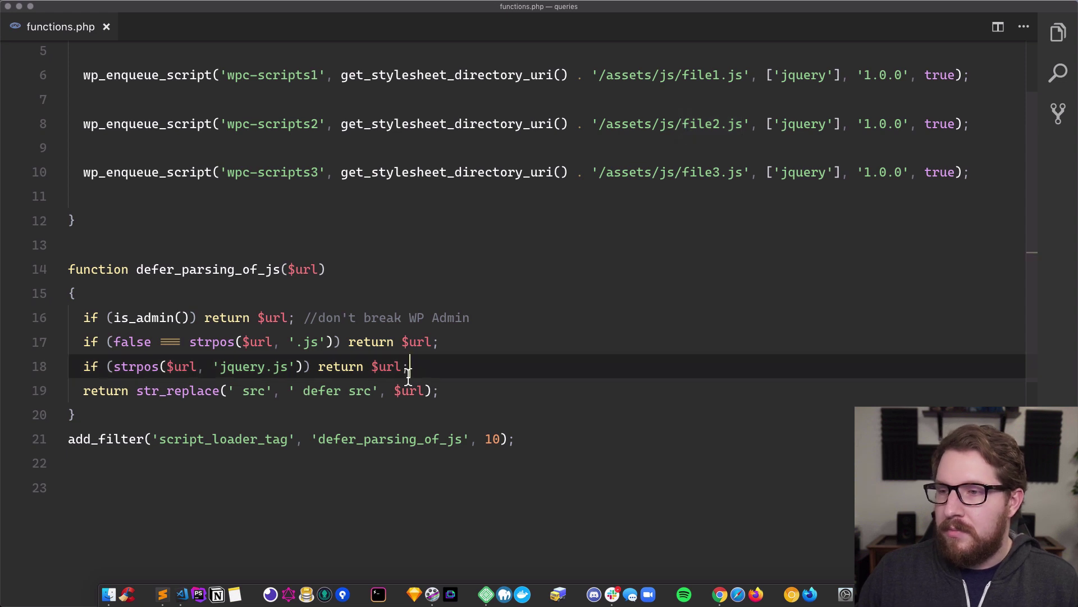
key(shift+alt+Down)
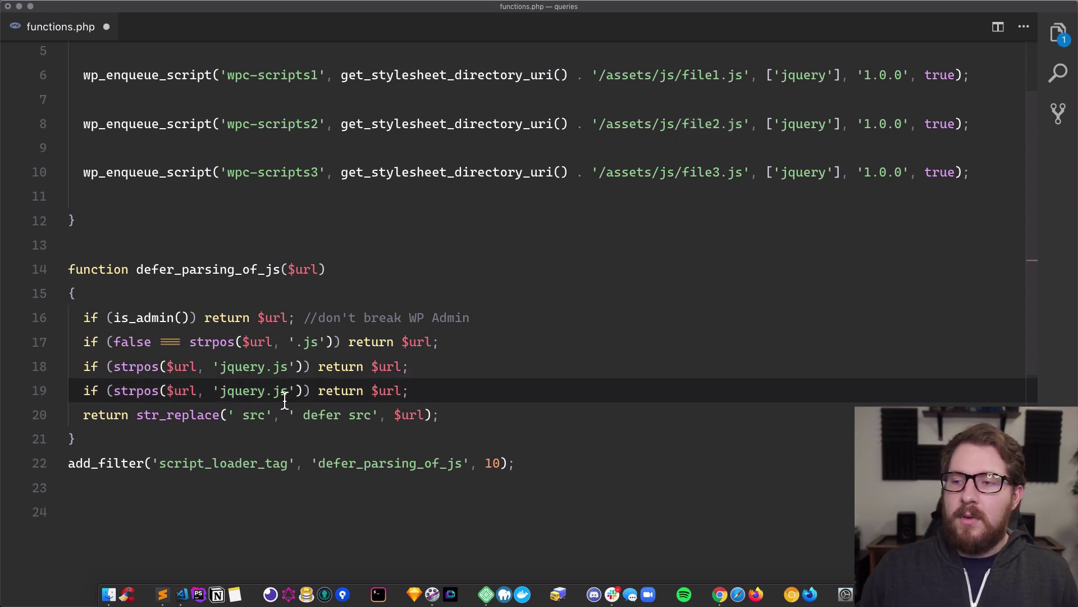
double_click(234, 391)
key(super+v)
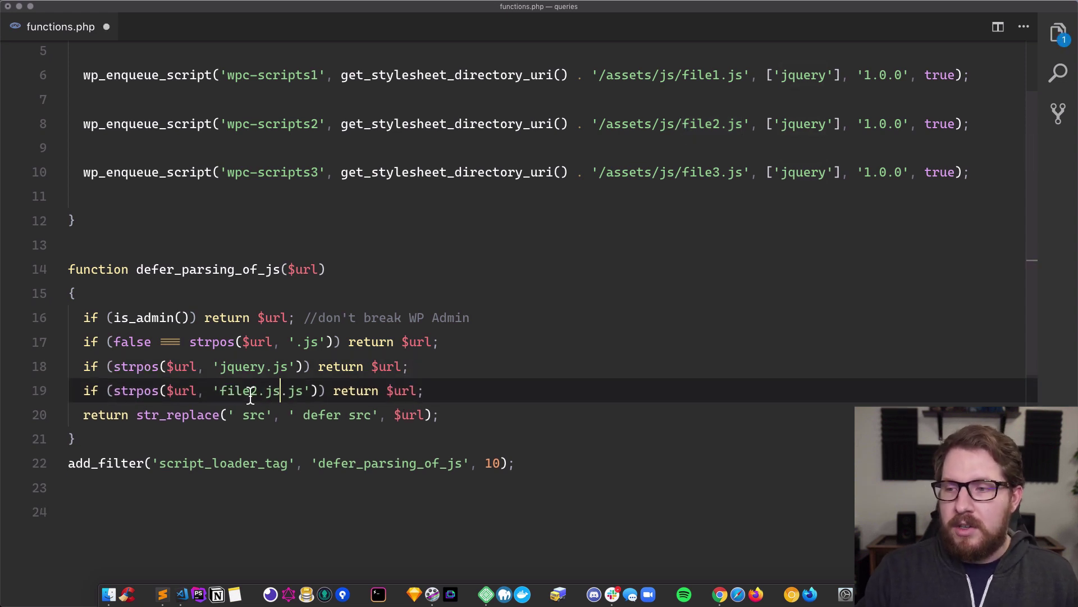
key(BackSpace)
key(BackSpace)
key(BackSpace)
key(super+s)
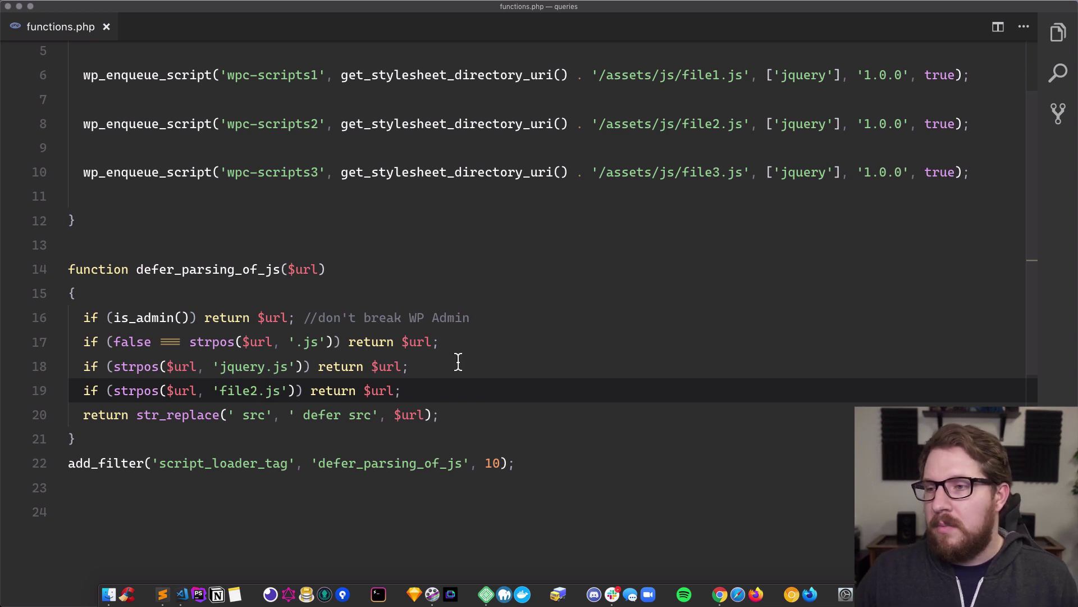
key(ctrl+Right)
key(super+r)
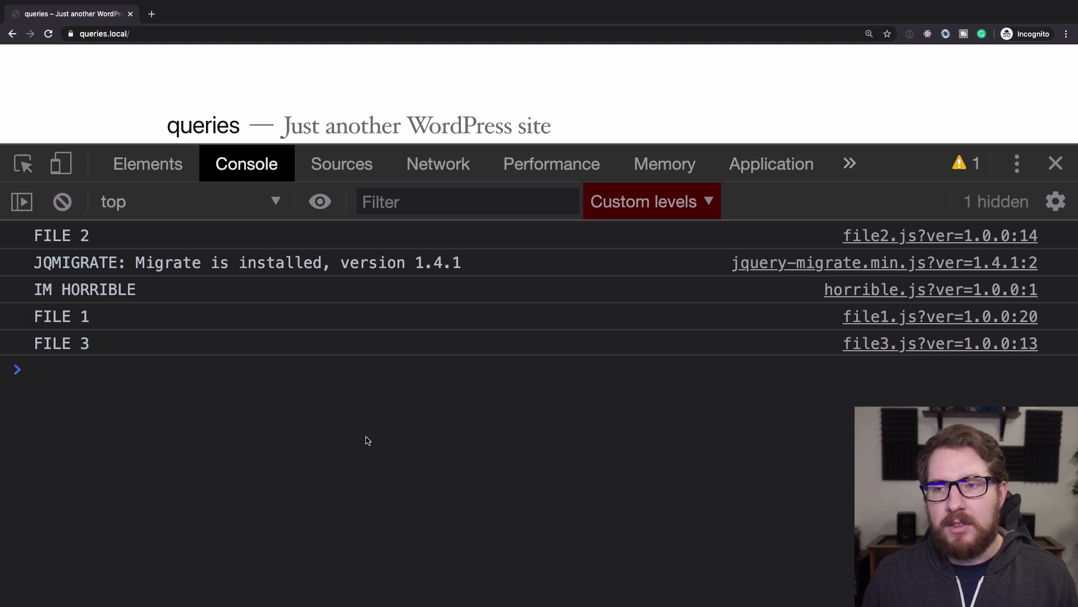
Screenshot the FILE 2 log line, then the JQMIGRATE, IM HORRIBLE, FILE 1 and FILE 3 lines.
key(super+shift+4)
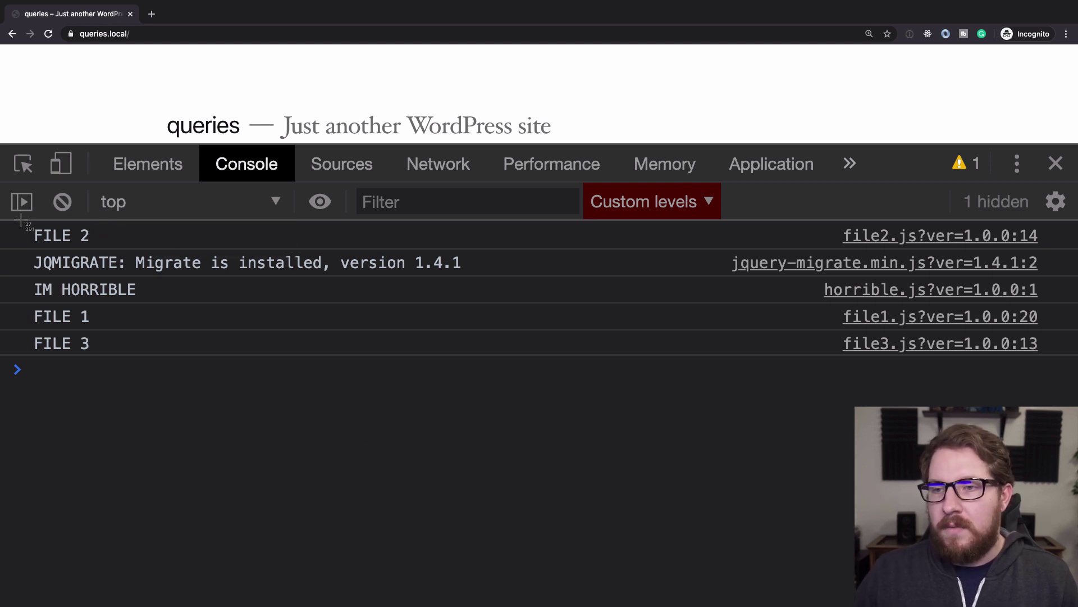
drag(20, 220, 133, 246)
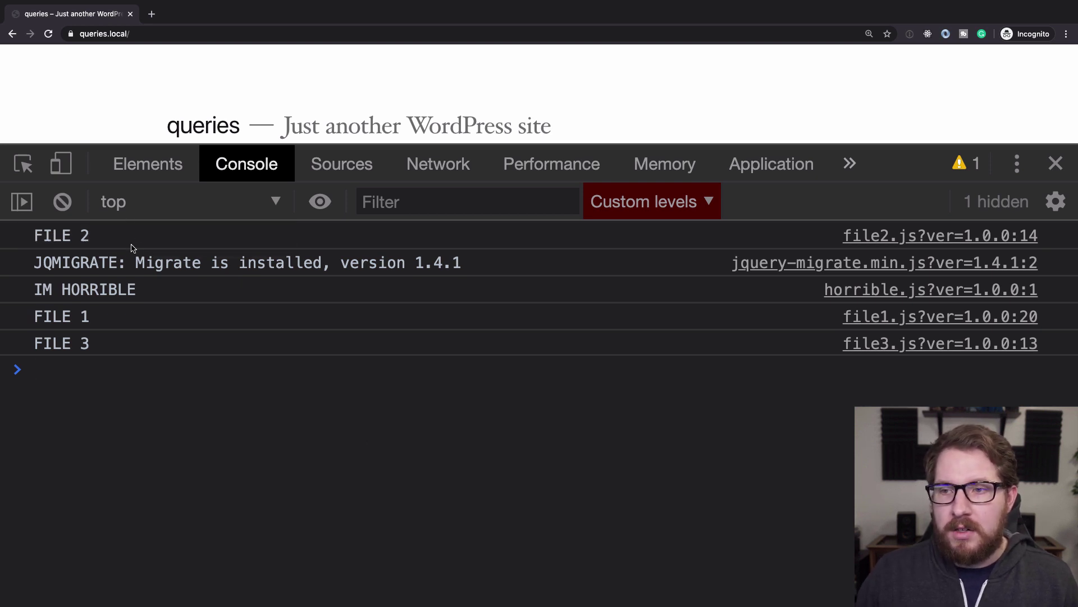
key(super+shift+4)
drag(22, 251, 505, 370)
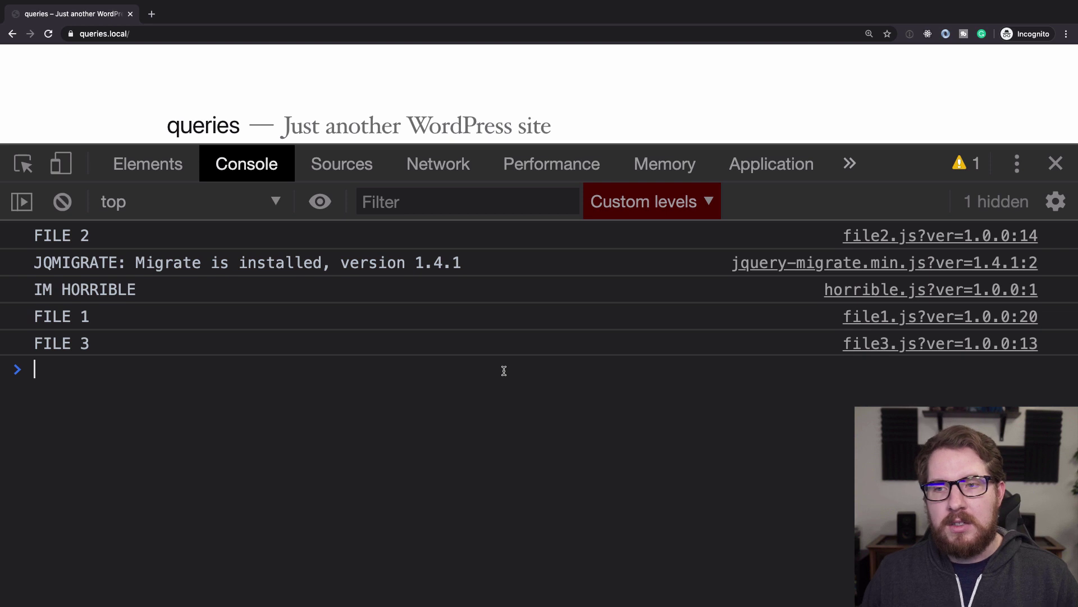